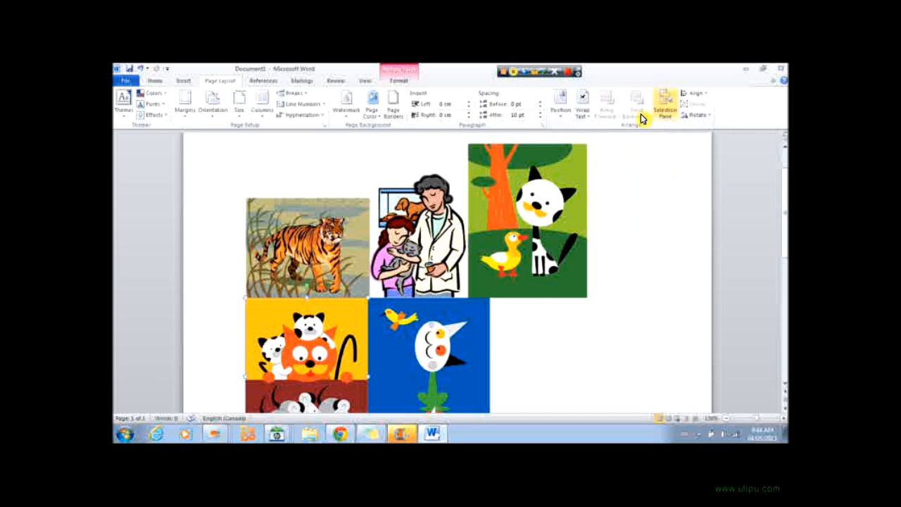
Try a thick black double-frame picture style on the tiger picture
left_click(399, 81)
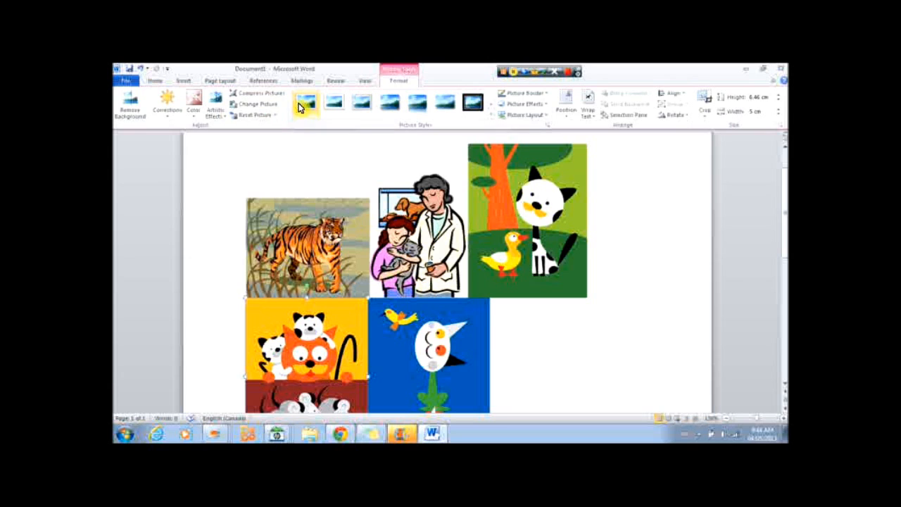
left_click(337, 262)
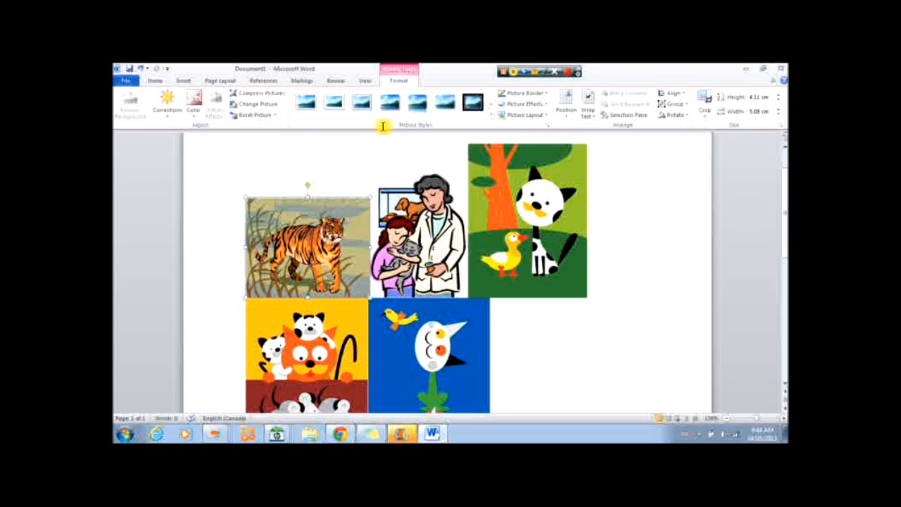
left_click(474, 104)
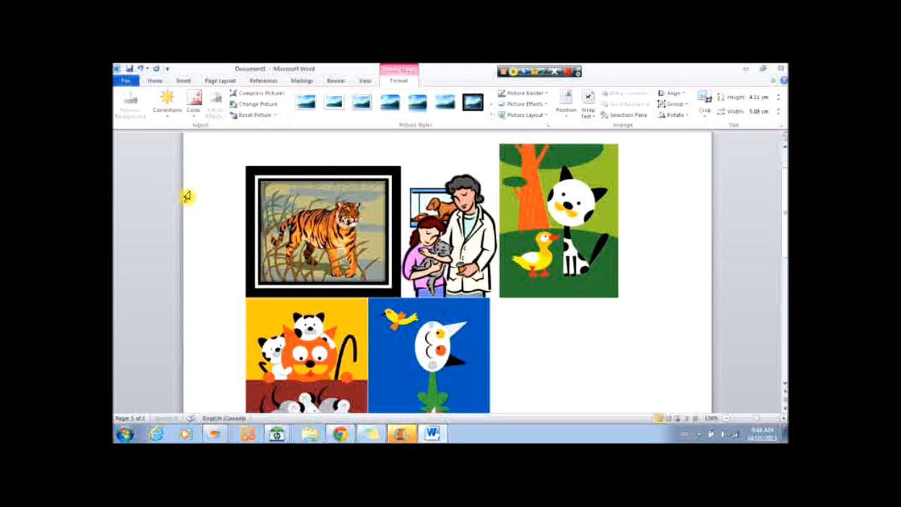
left_click(139, 69)
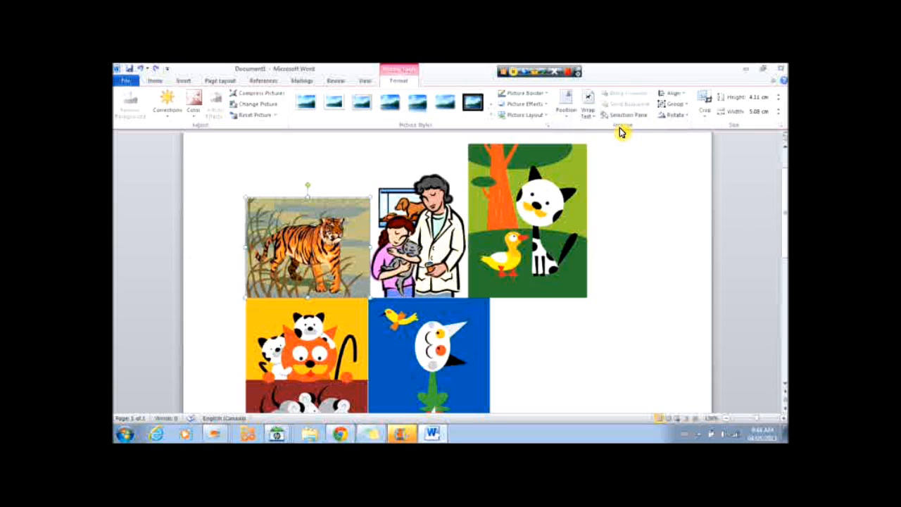
Move the cat-and-duck picture out of the first row to the end of the second row of pictures
left_click(218, 81)
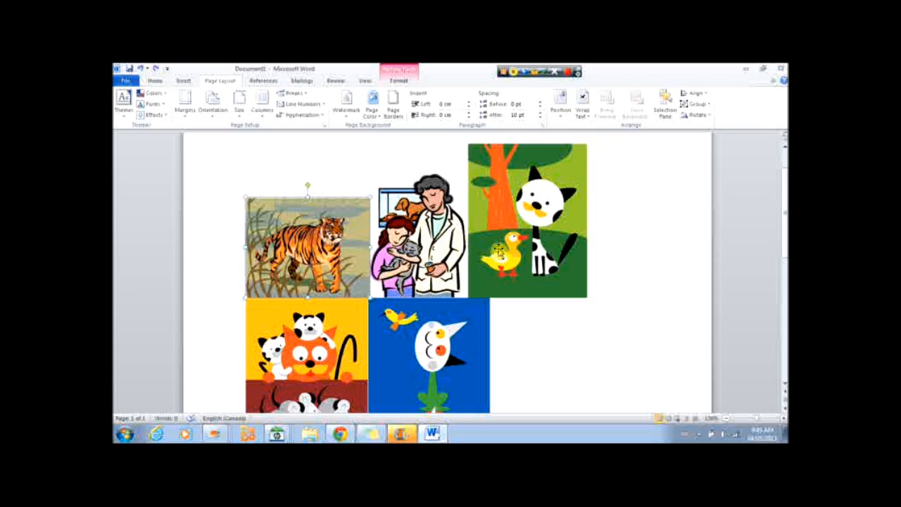
left_click(517, 231)
double_click(518, 231)
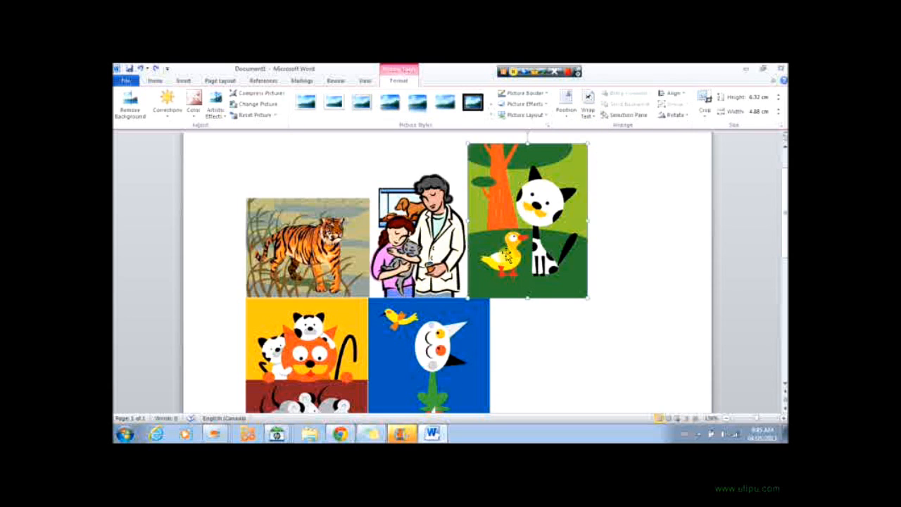
left_click_drag(505, 267, 602, 322)
scroll(493, 315, "up", 4)
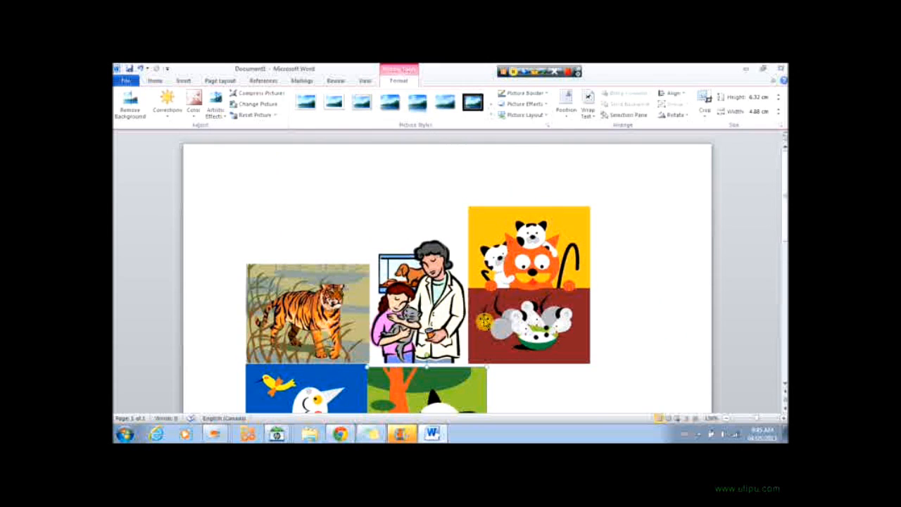
Swap the two second-row pictures so the blue one follows the cat-and-duck one, and try moving the cat-and-duck picture into the first row
scroll(279, 317, "down", 3)
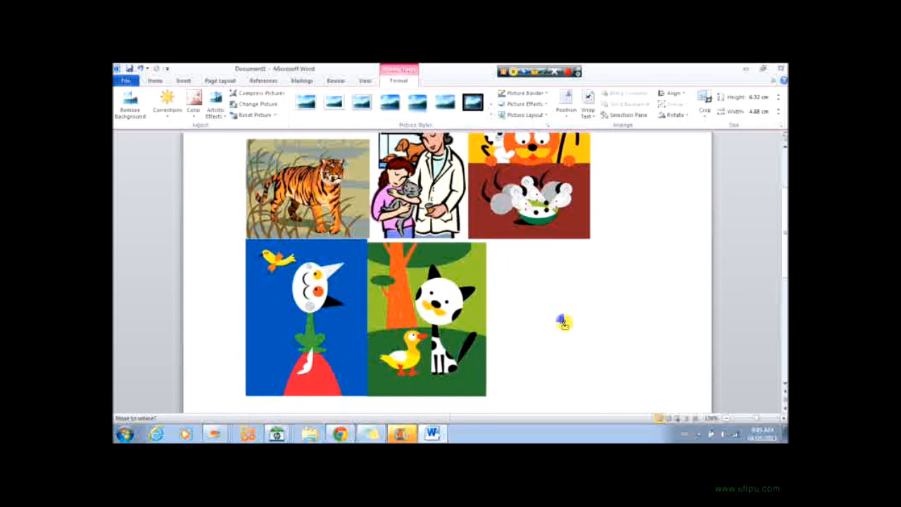
left_click_drag(563, 322, 565, 324)
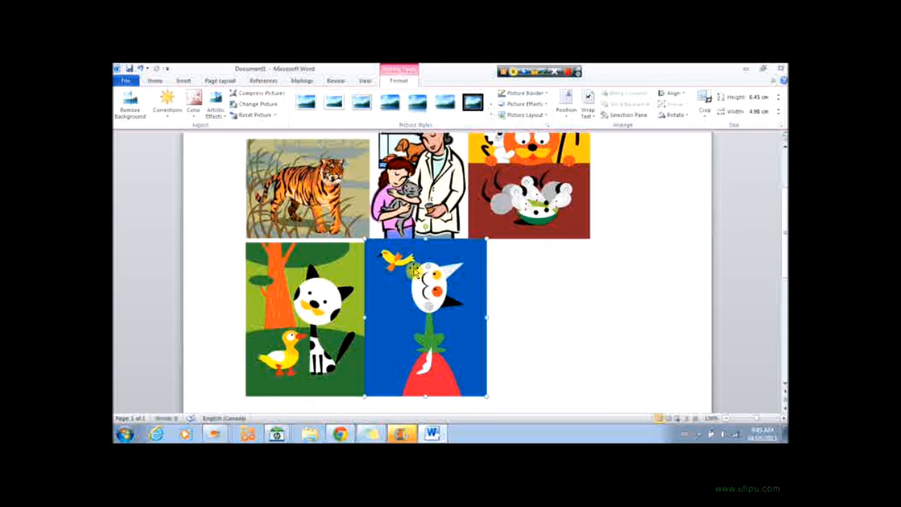
left_click(560, 253)
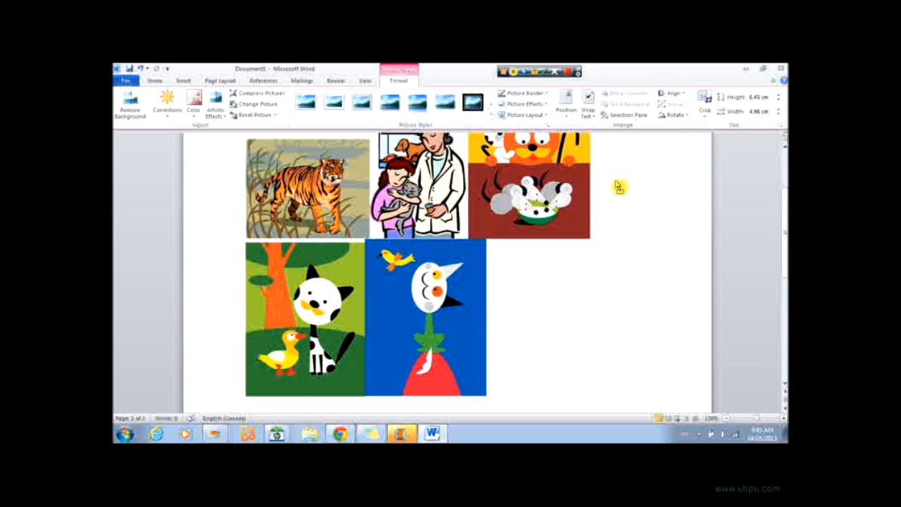
left_click_drag(322, 323, 608, 192)
scroll(538, 239, "up", 3)
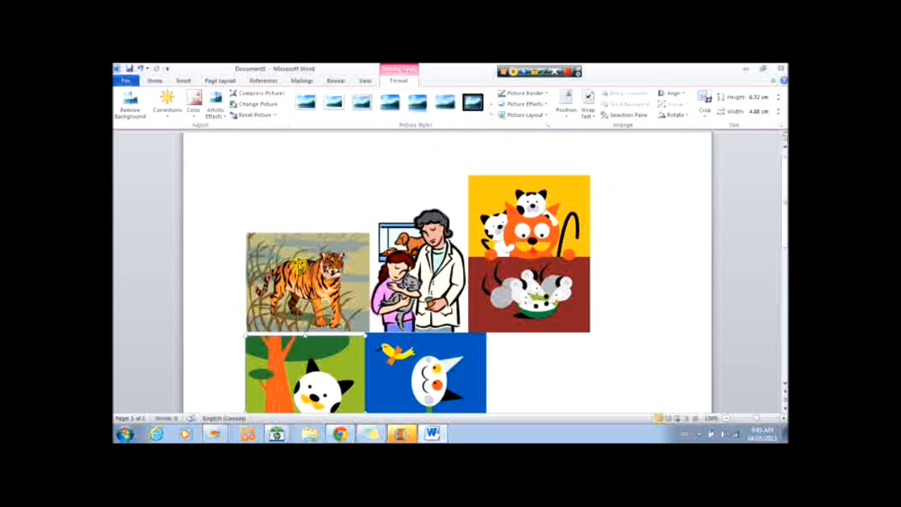
Set the tiger picture's text wrapping to Tight and reposition it freely near the page's left margin
left_click(299, 268)
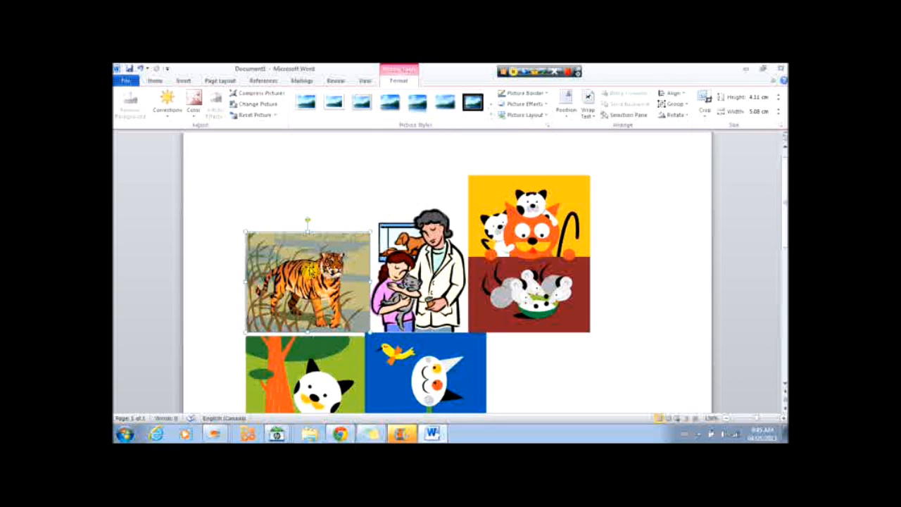
left_click(588, 99)
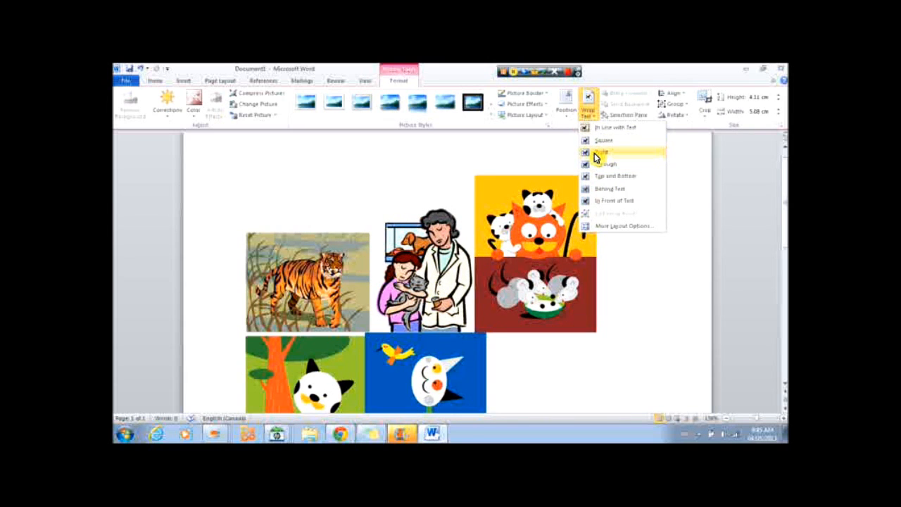
left_click(595, 154)
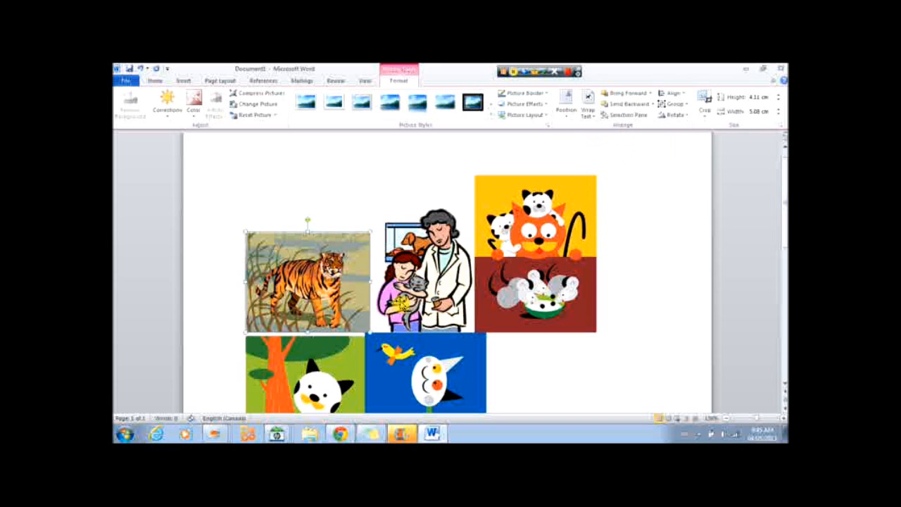
left_click_drag(300, 287, 288, 235)
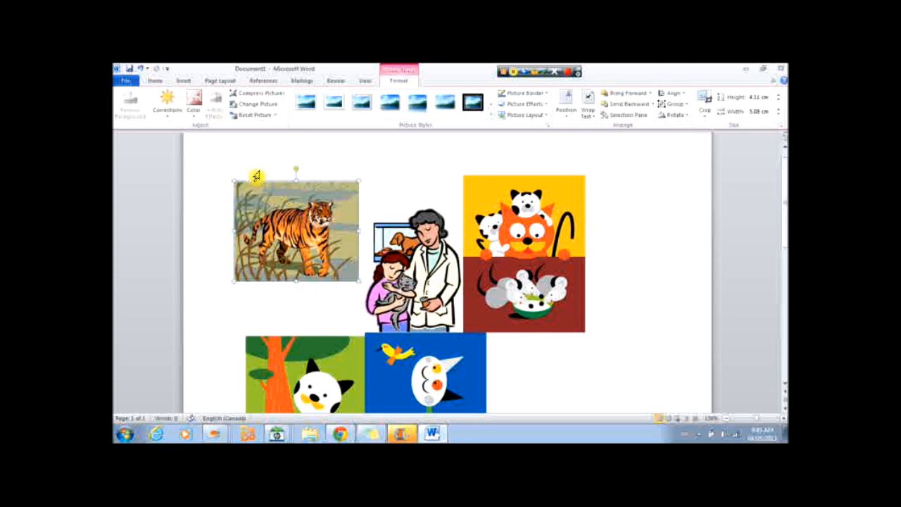
left_click(254, 168)
left_click(248, 186)
left_click_drag(248, 186, 259, 267)
Delete the vet picture and the orange-cat picture from the first line
left_click(235, 211)
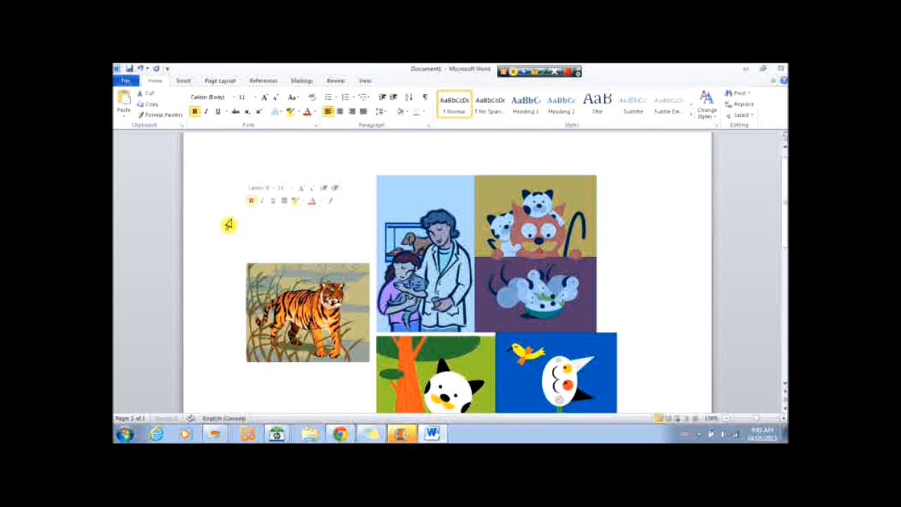
scroll(247, 200, "up", 1)
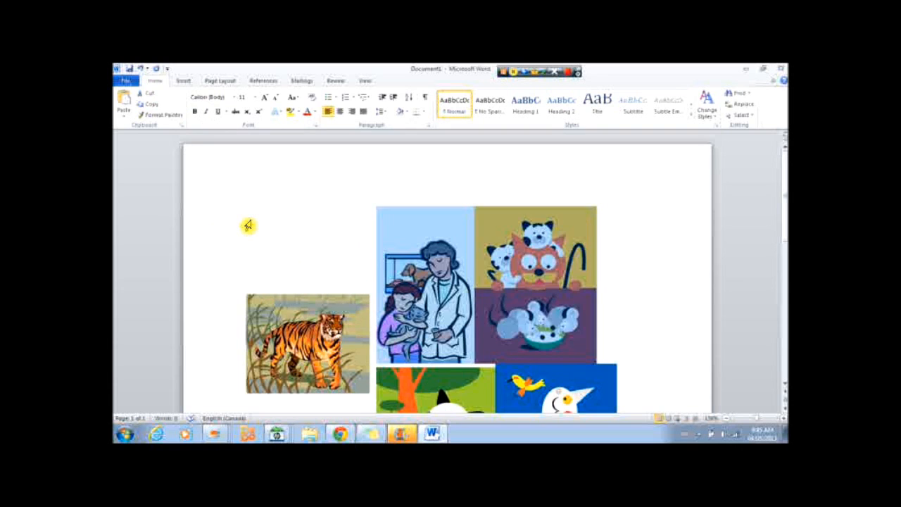
key("Delete")
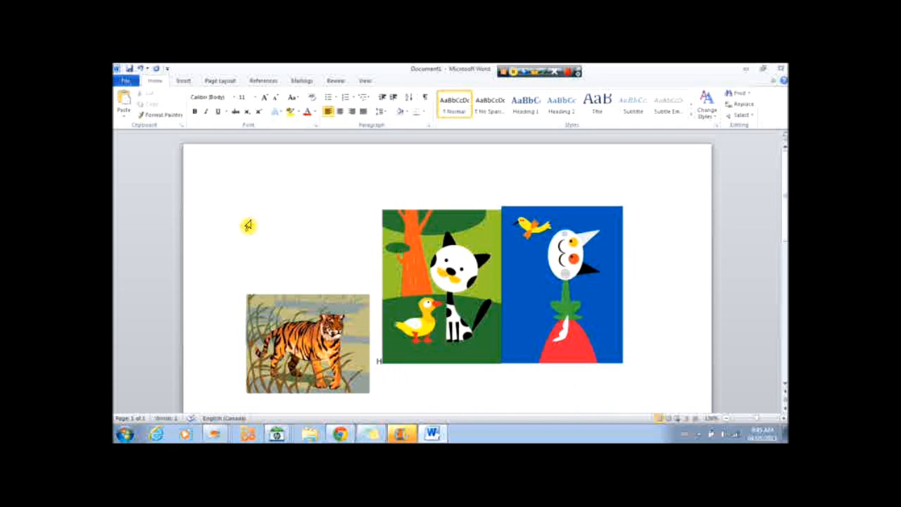
Enter the text "Hi, my name is" in front of the cat-and-duck picture
key("ctrl+a")
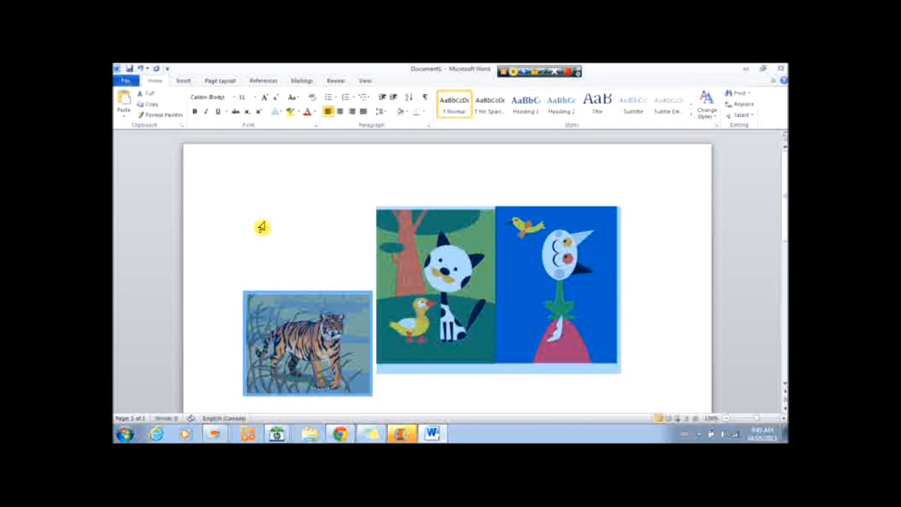
left_click(333, 341)
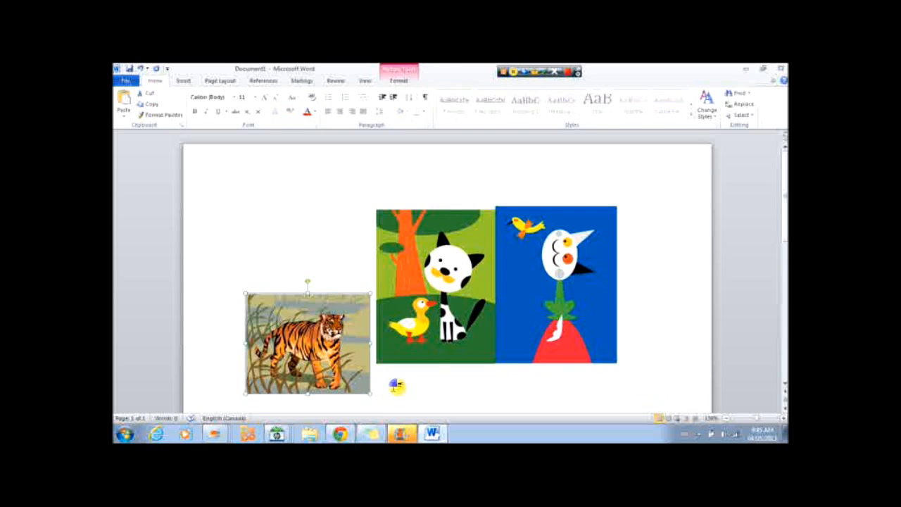
left_click(397, 386)
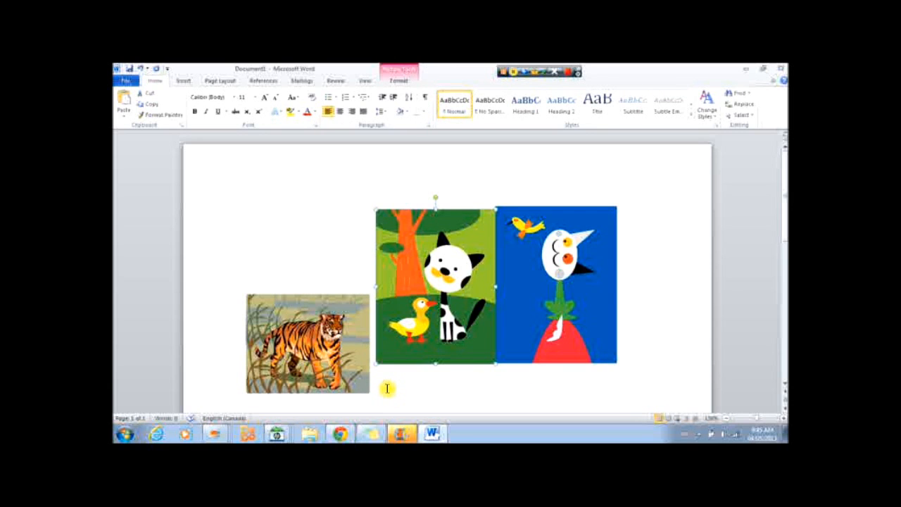
left_click(387, 388)
type("Hi, My")
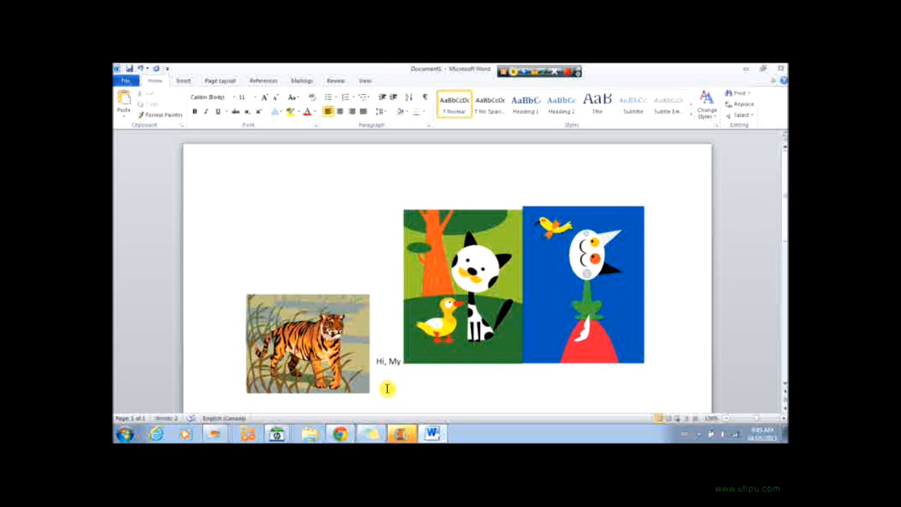
key("BackSpace")
key("BackSpace")
key("BackSpace")
type("my")
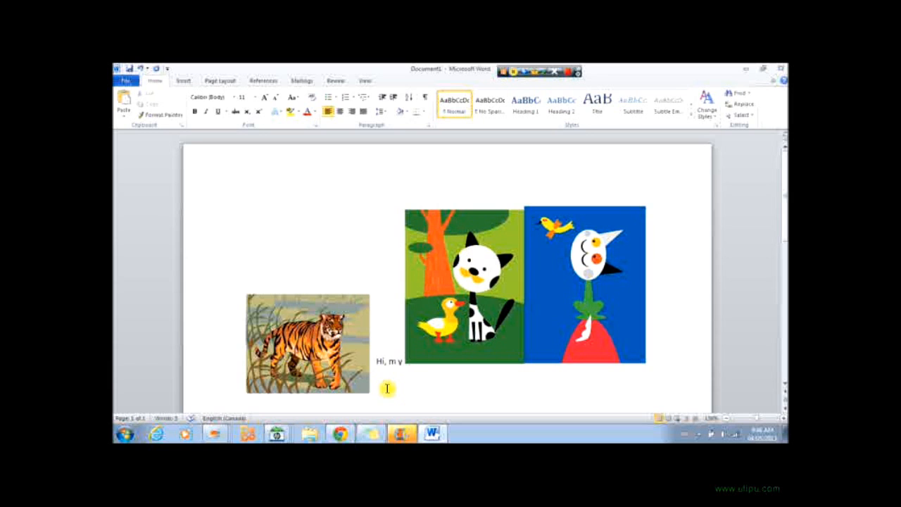
key("BackSpace")
key("BackSpace")
type("y")
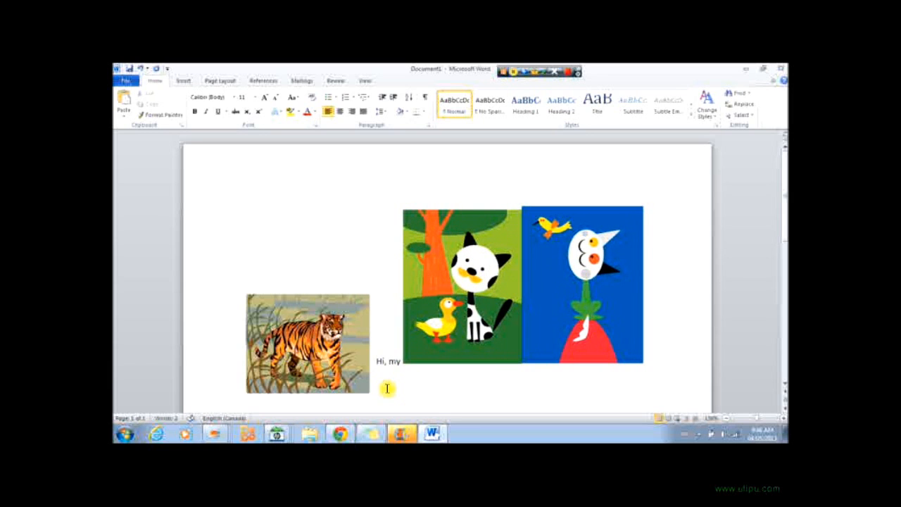
type(" name is")
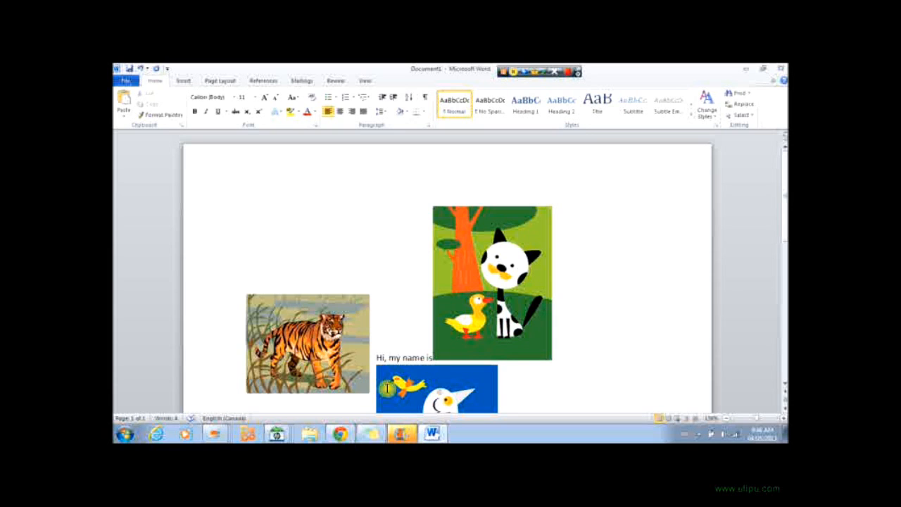
Set the cat-and-duck picture's text wrapping to Tight
left_click(477, 301)
left_click(222, 80)
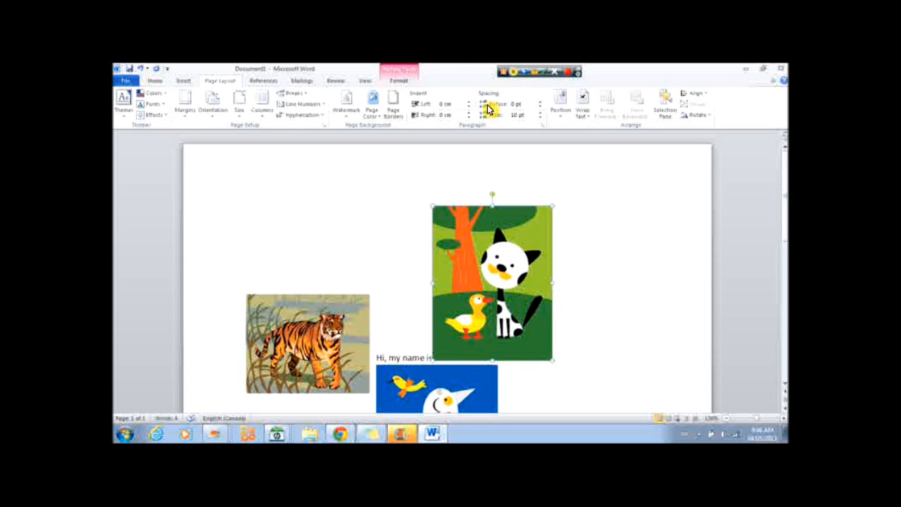
left_click(583, 112)
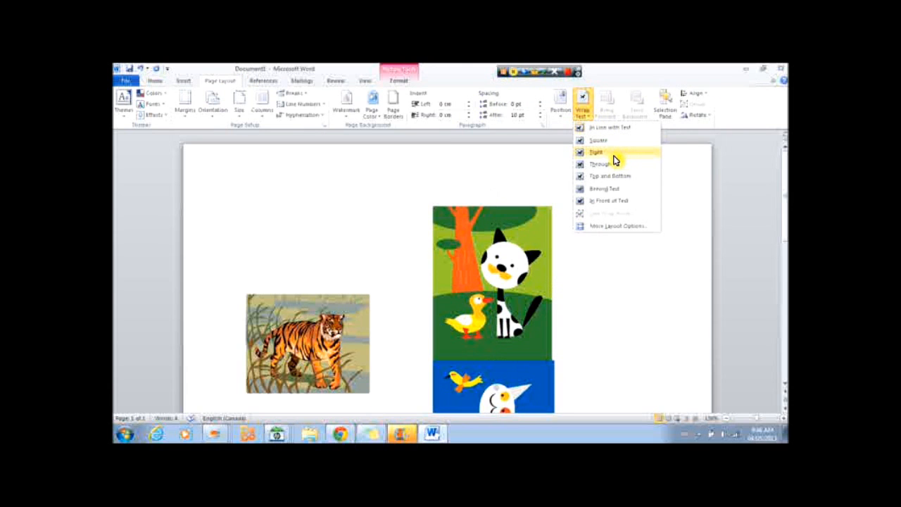
left_click(613, 159)
Set the blue picture's text wrapping to Tight
scroll(602, 191, "down", 5)
left_click(491, 209)
left_click(585, 106)
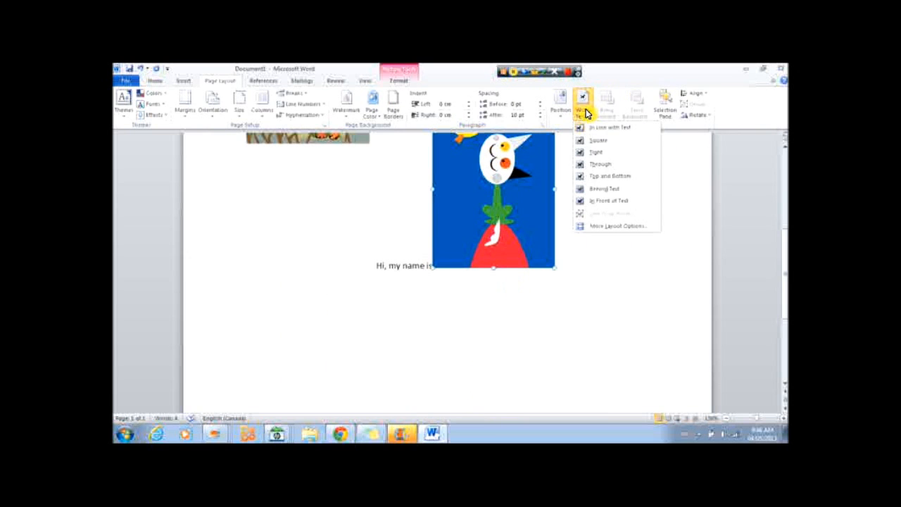
left_click(595, 155)
Arrange the cat-and-duck picture in the page's upper right corner, the tiger in the upper left, and the blue picture between them below the text
scroll(598, 155, "up", 5)
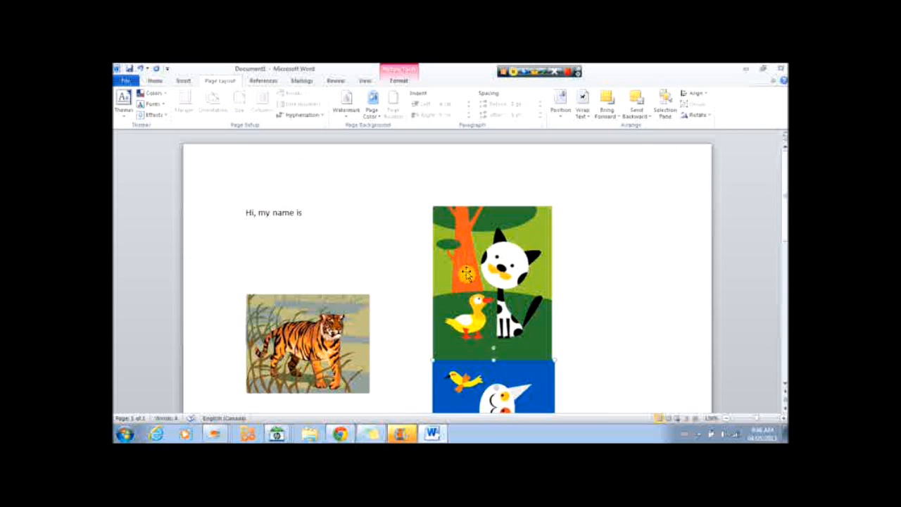
left_click(501, 281)
left_click_drag(557, 242, 630, 251)
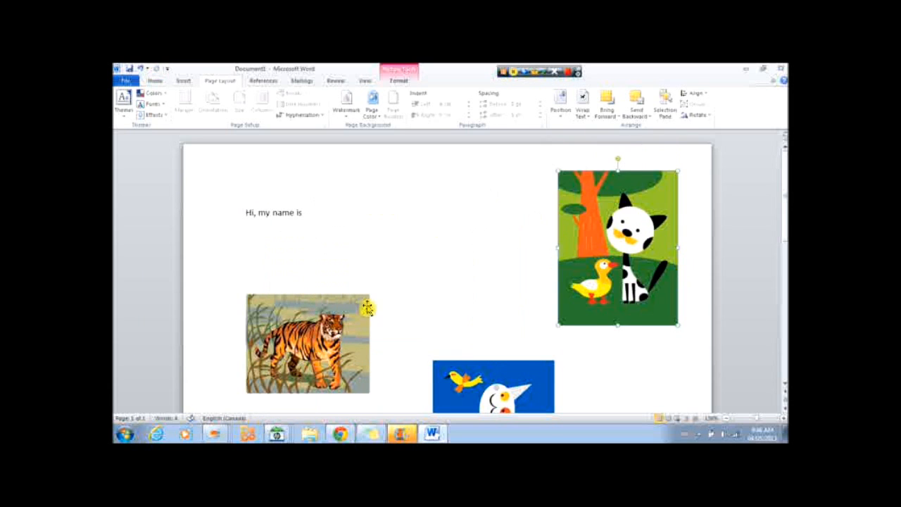
left_click_drag(327, 331, 286, 212)
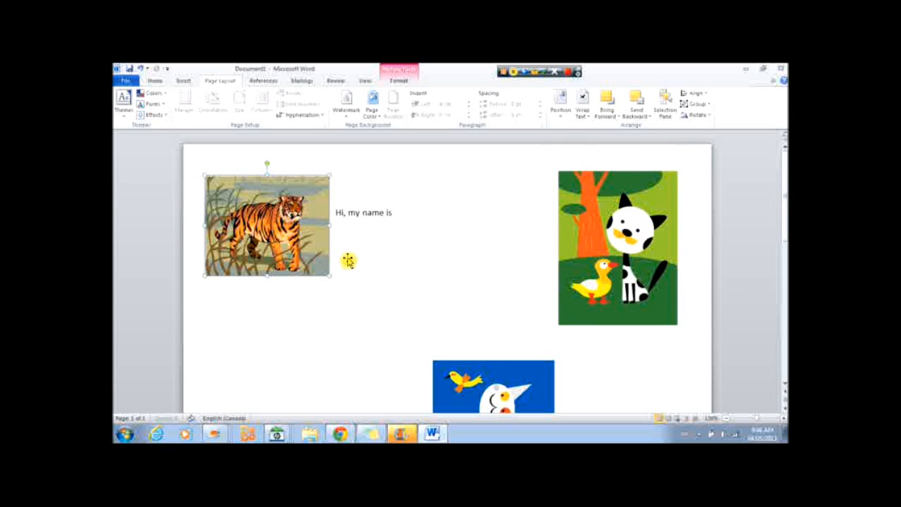
left_click_drag(493, 387, 447, 203)
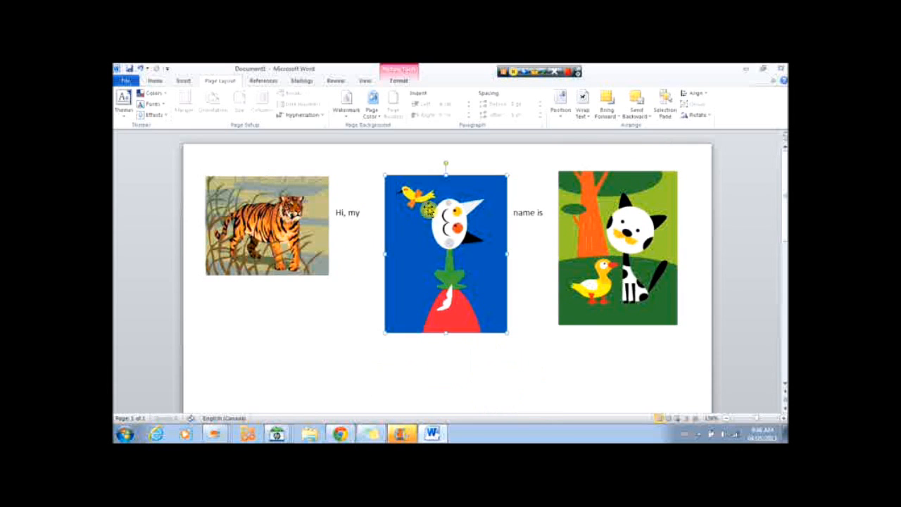
left_click_drag(455, 238, 443, 314)
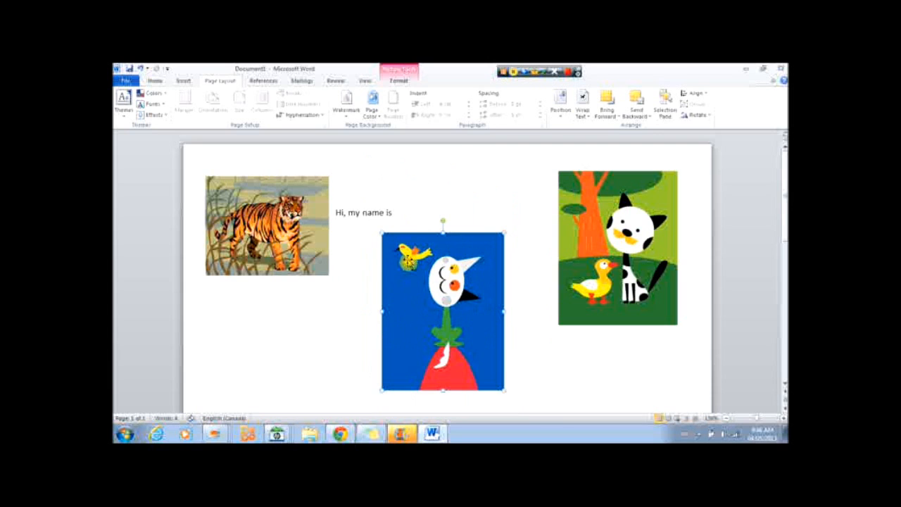
Complete the first line with "........" and add the question "What is your name?" on a new line
left_click(402, 214)
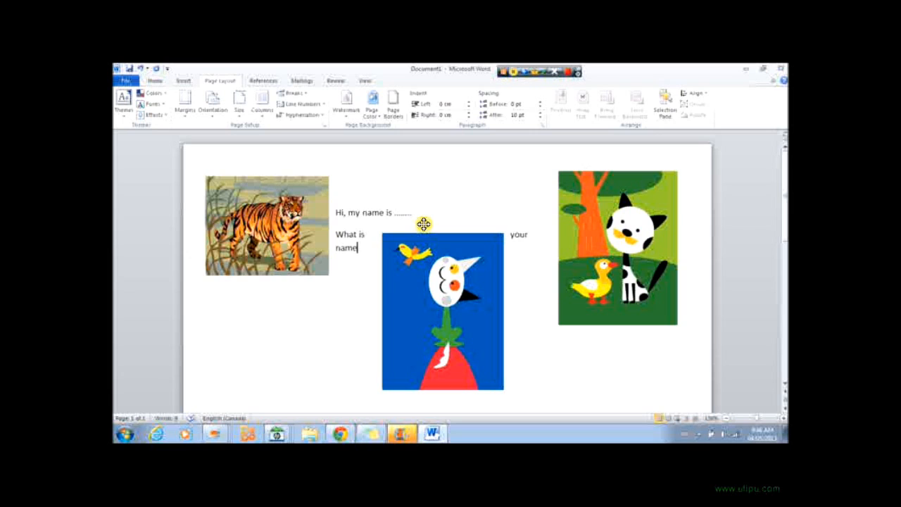
type("?")
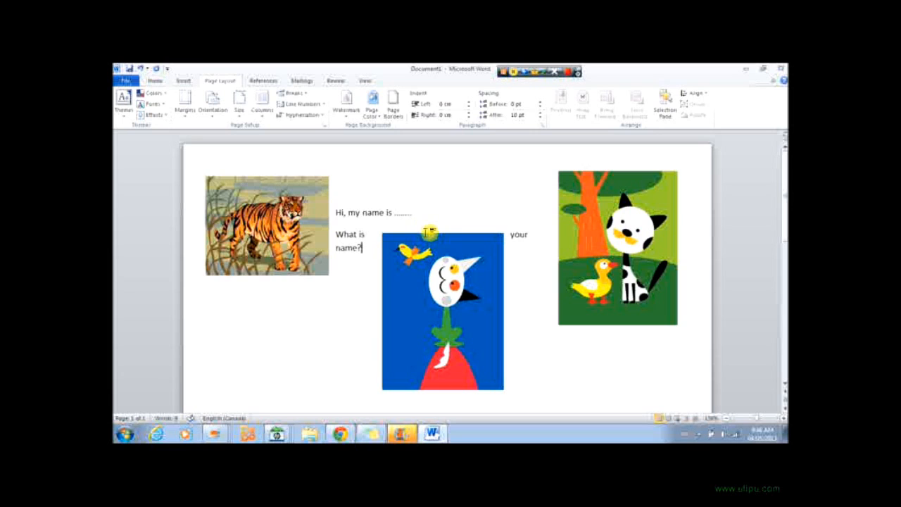
Add the sentence "I think your name is nice" on a new line below the question
key("Return")
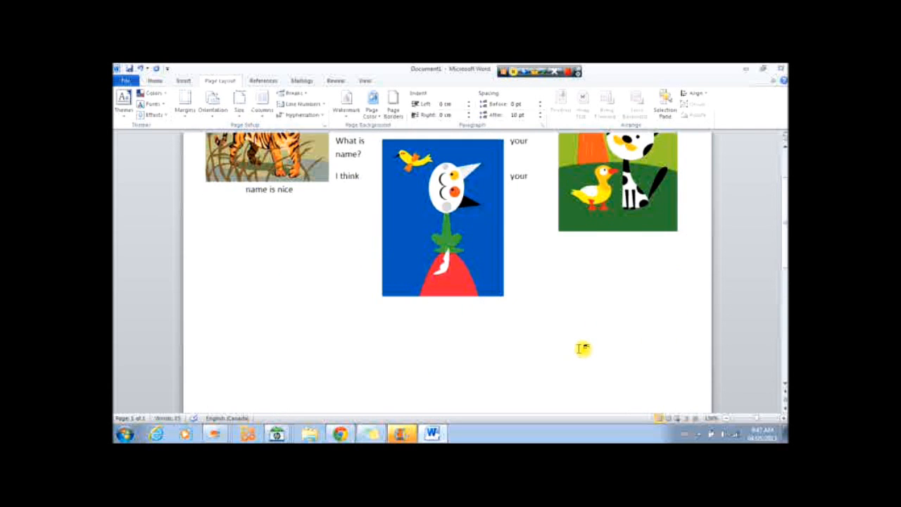
scroll(579, 348, "up", 3)
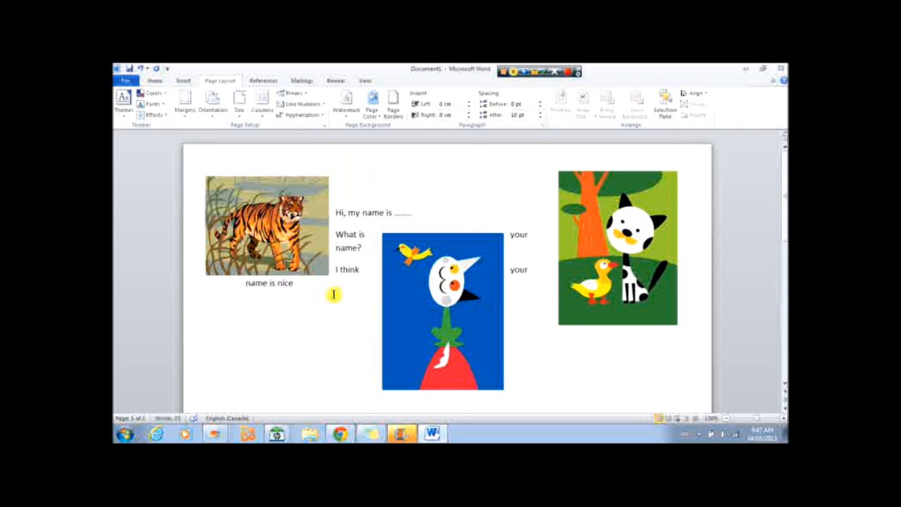
Set the blue picture's text wrapping to Square
left_click(415, 307)
left_click(584, 113)
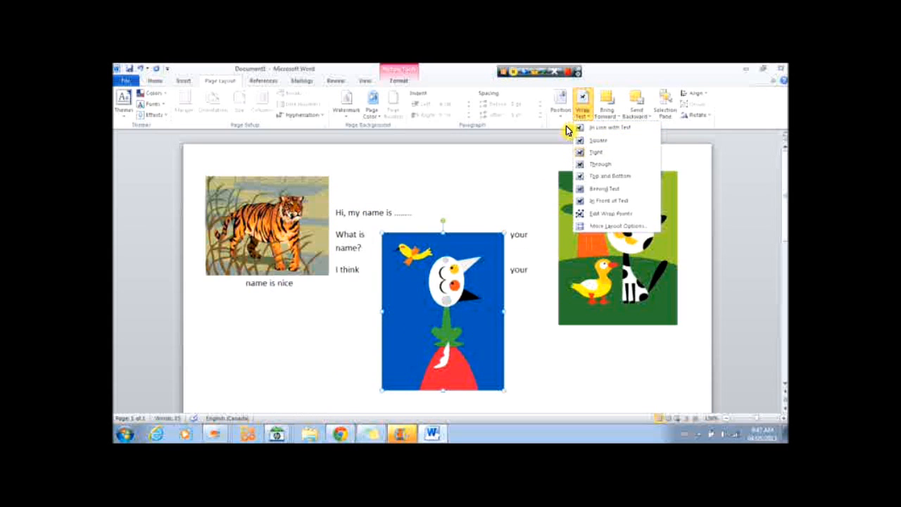
left_click(602, 143)
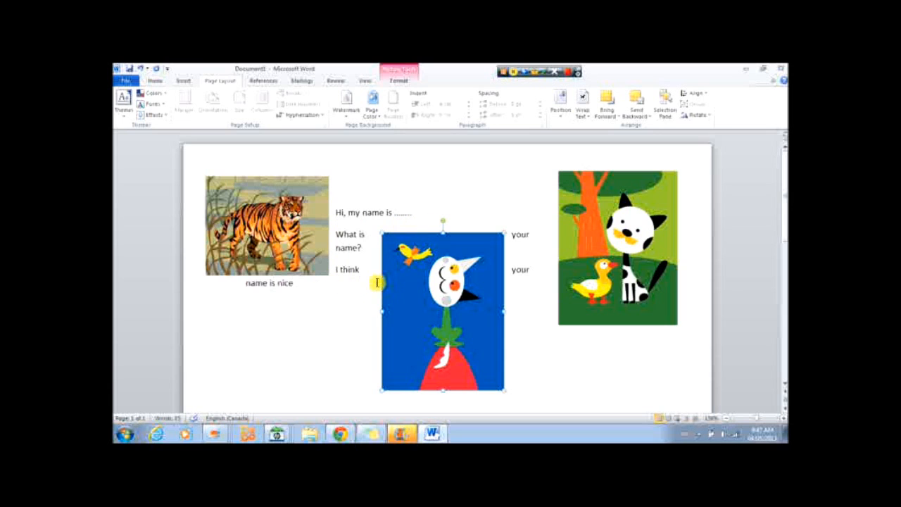
Apply the oval picture style with a thick black frame to the blue picture
left_click(412, 79)
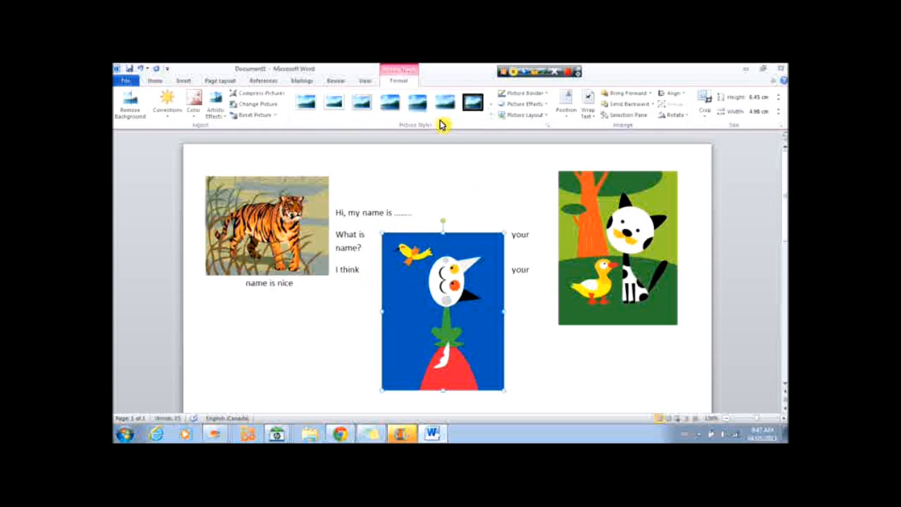
left_click(491, 111)
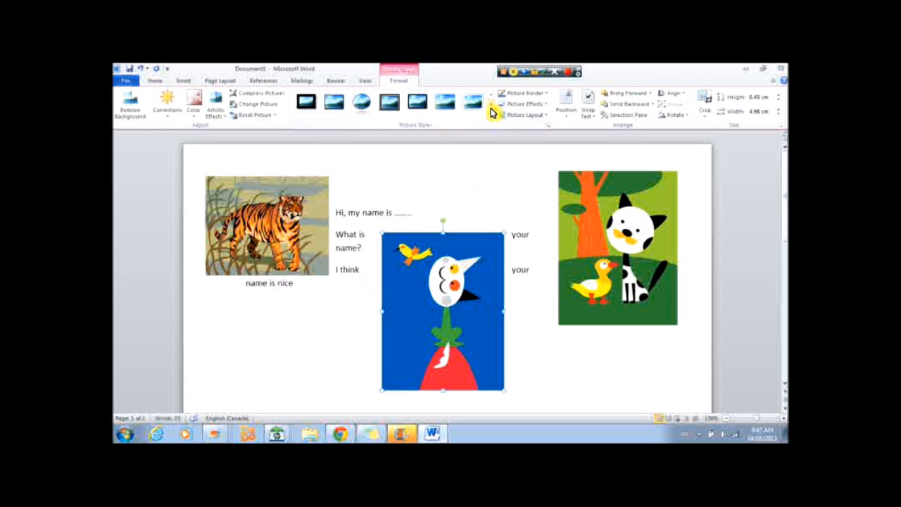
left_click(362, 102)
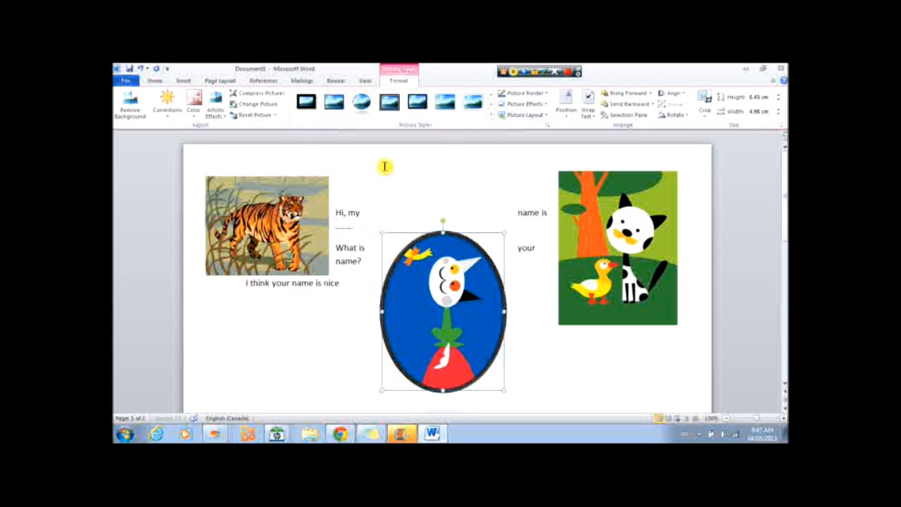
Set the oval picture's text wrapping to Tight and deselect the picture
left_click(586, 107)
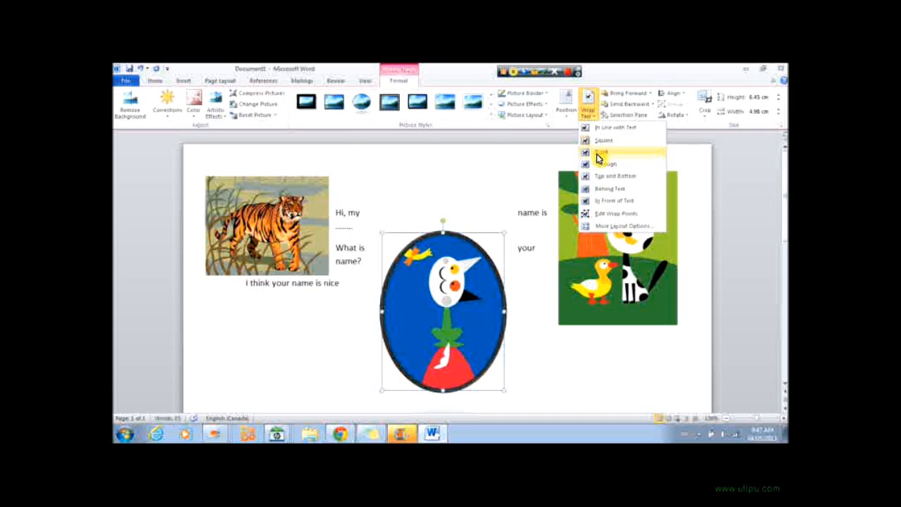
left_click(597, 158)
left_click(528, 304)
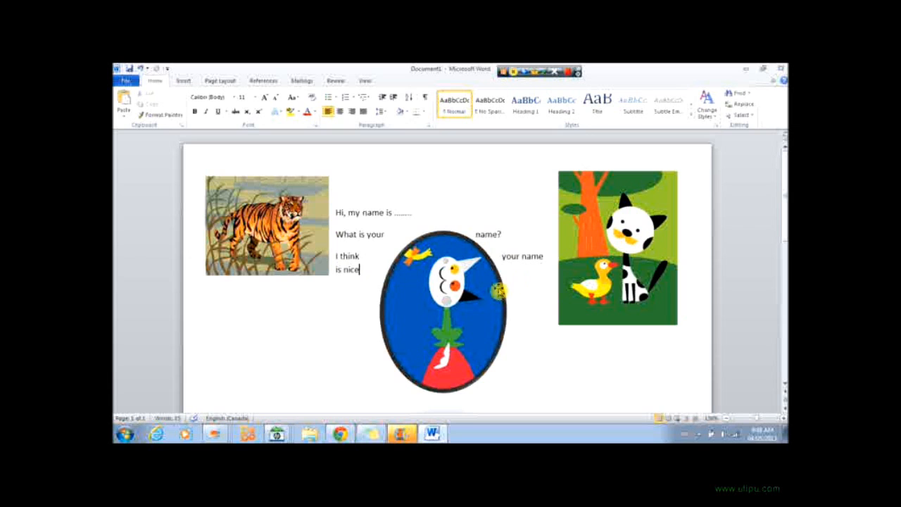
Change the oval picture's text wrapping to Top and Bottom and inspect where the text moves on the page
left_click(476, 305)
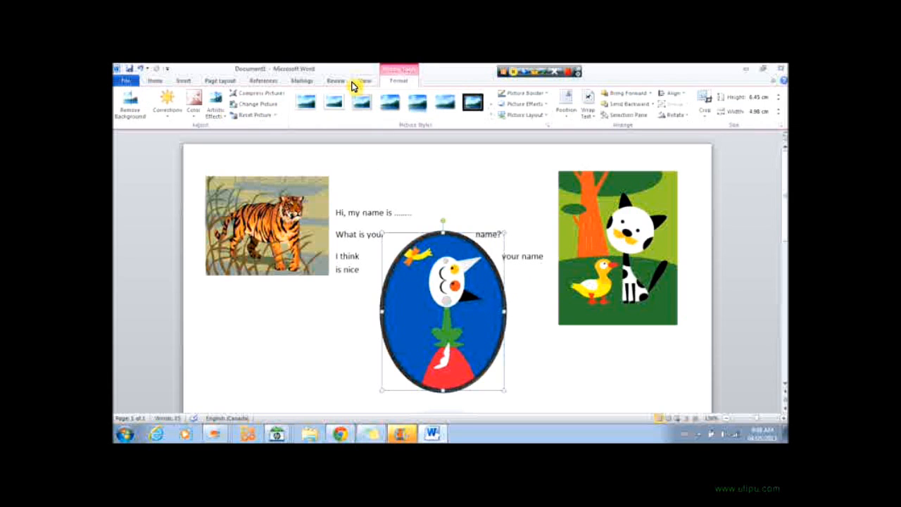
left_click(232, 83)
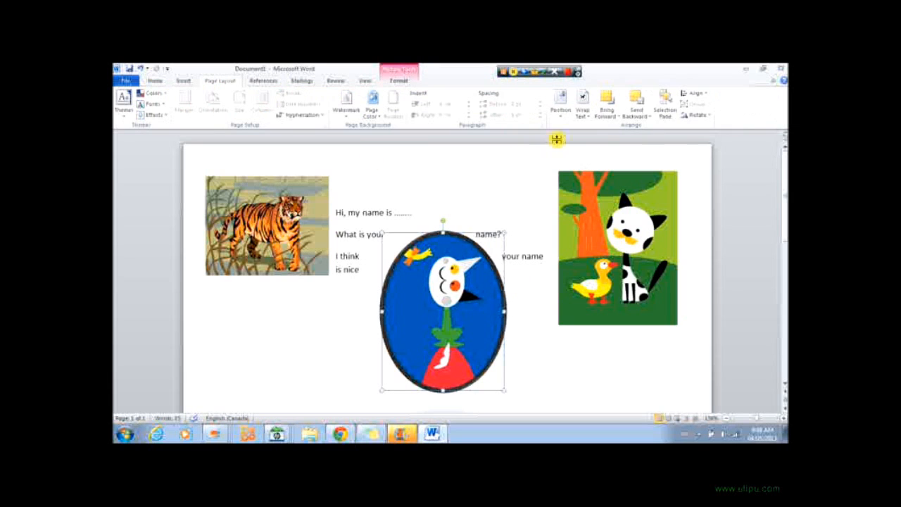
left_click(584, 114)
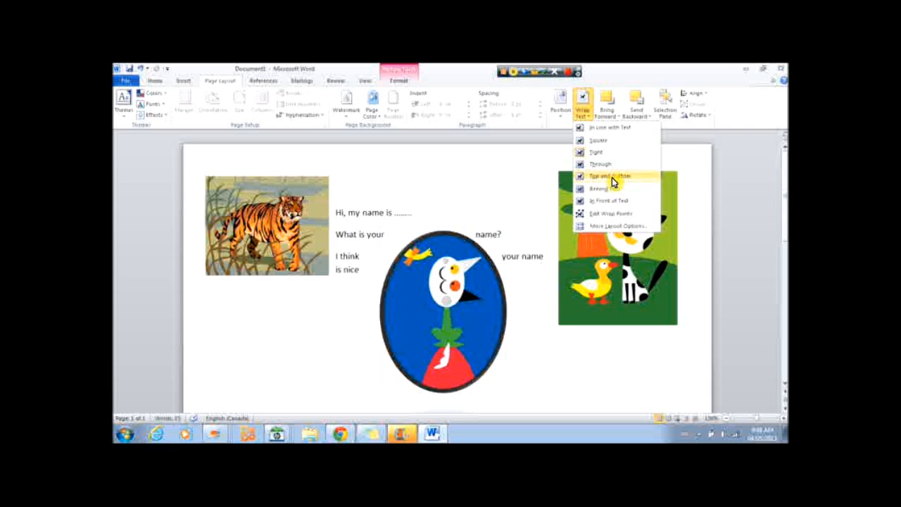
left_click(611, 178)
scroll(358, 190, "down", 5)
scroll(355, 200, "up", 5)
left_click(394, 180)
scroll(394, 181, "up", 3)
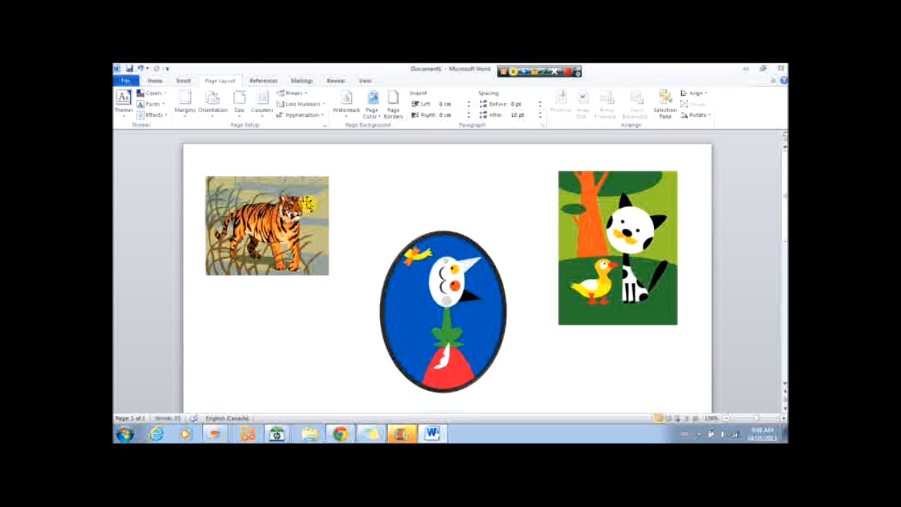
scroll(610, 221, "down", 3)
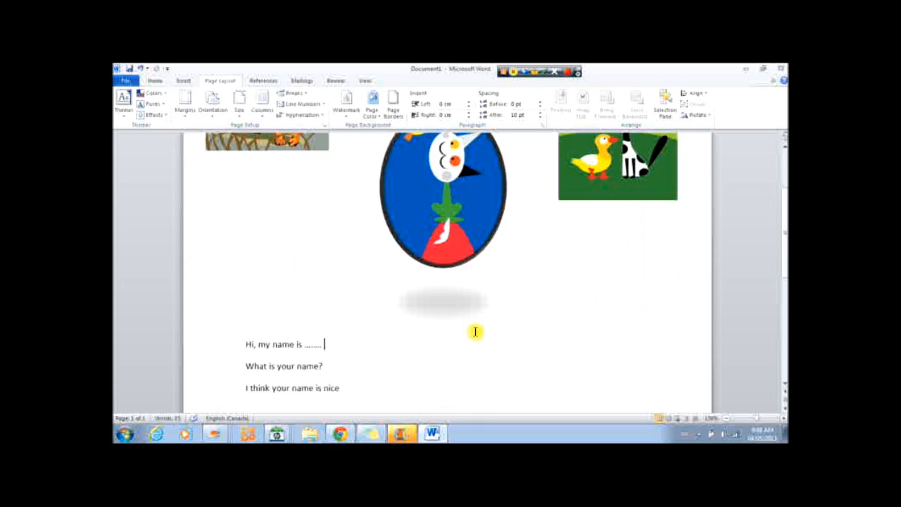
scroll(249, 246, "up", 3)
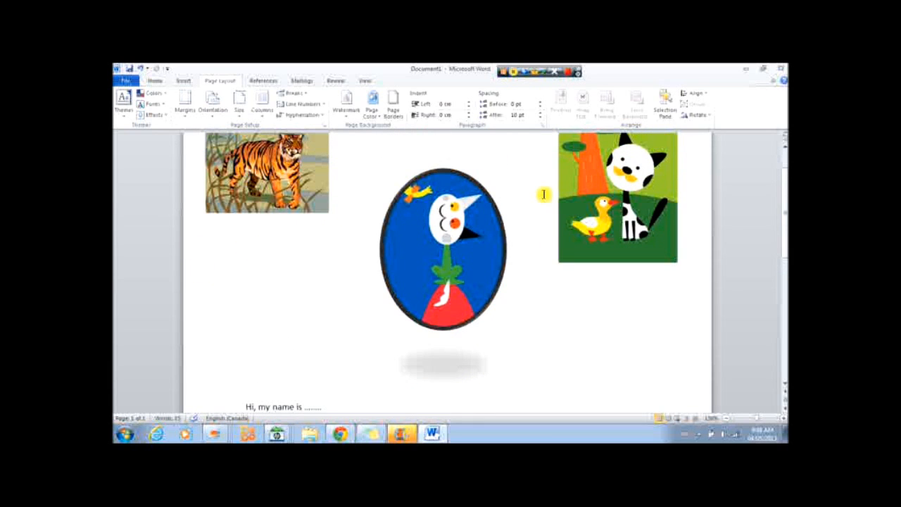
Edit the oval picture's wrap points, pulling the points left of and below the shadow up against the frame's lower left edge
left_click(418, 248)
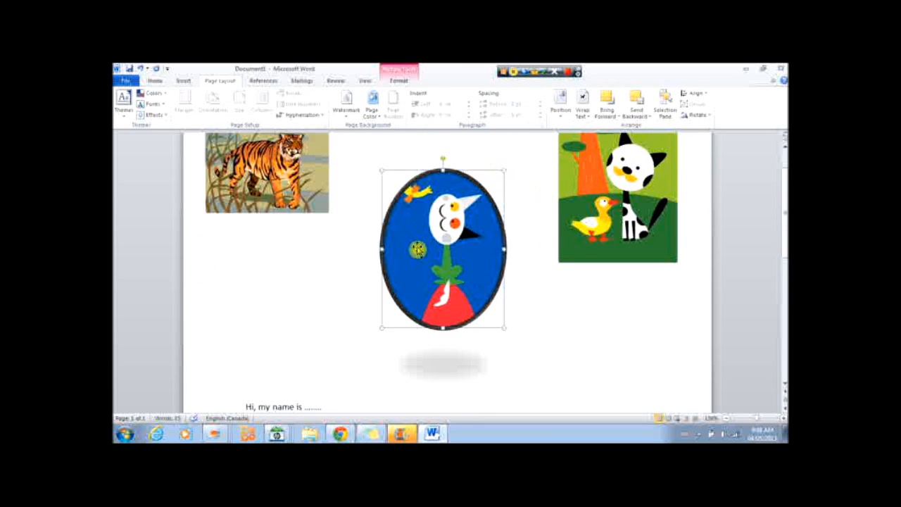
left_click(585, 115)
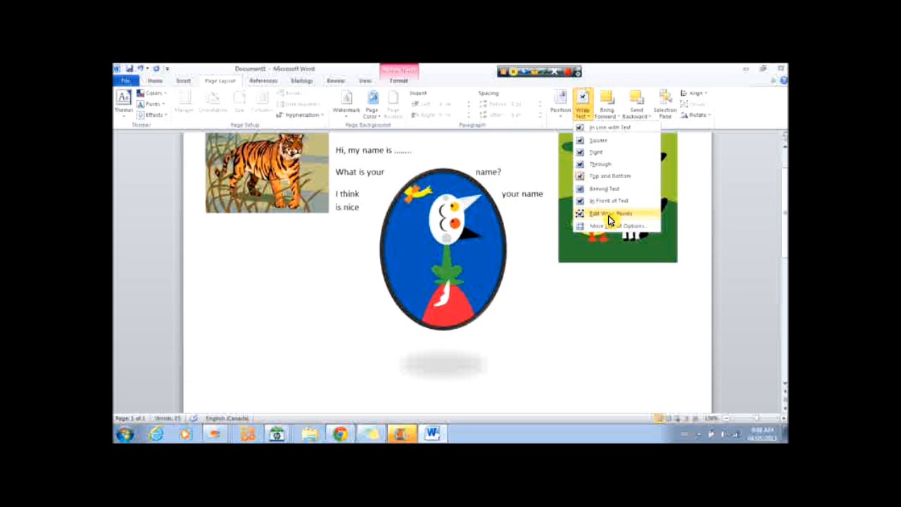
left_click(611, 215)
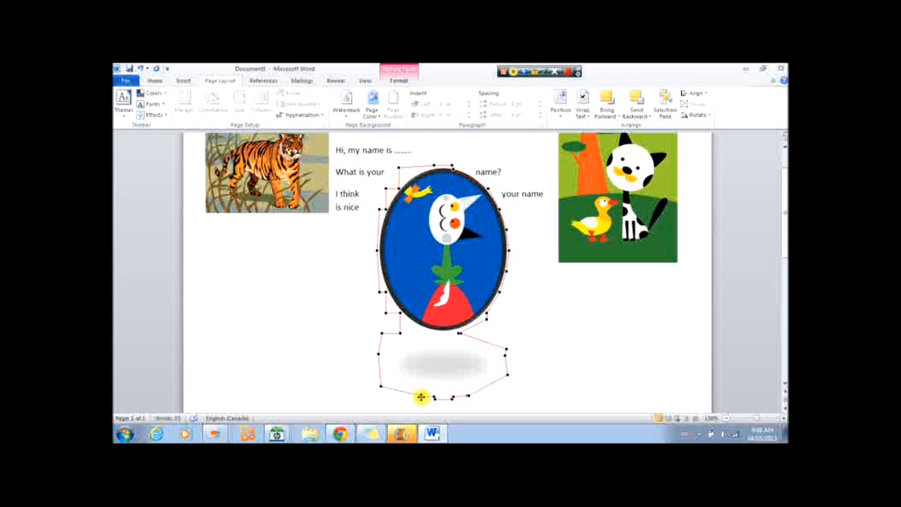
left_click_drag(421, 397, 431, 328)
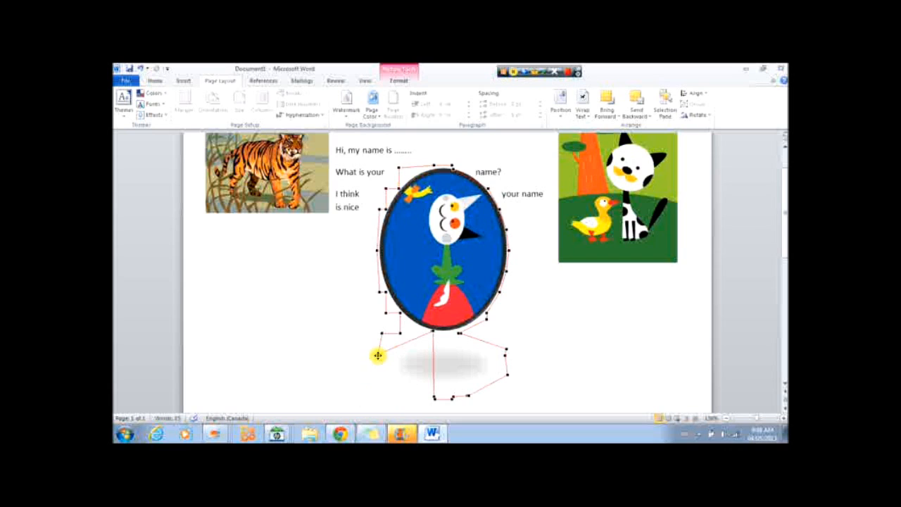
left_click_drag(380, 354, 383, 334)
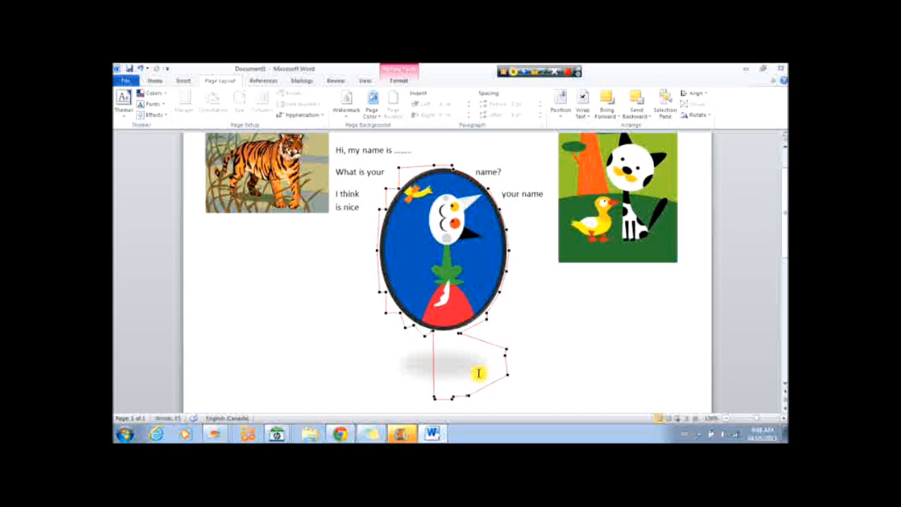
Move the remaining wrap points around the shadow up to the oval's lower edge
left_click_drag(504, 350, 434, 336)
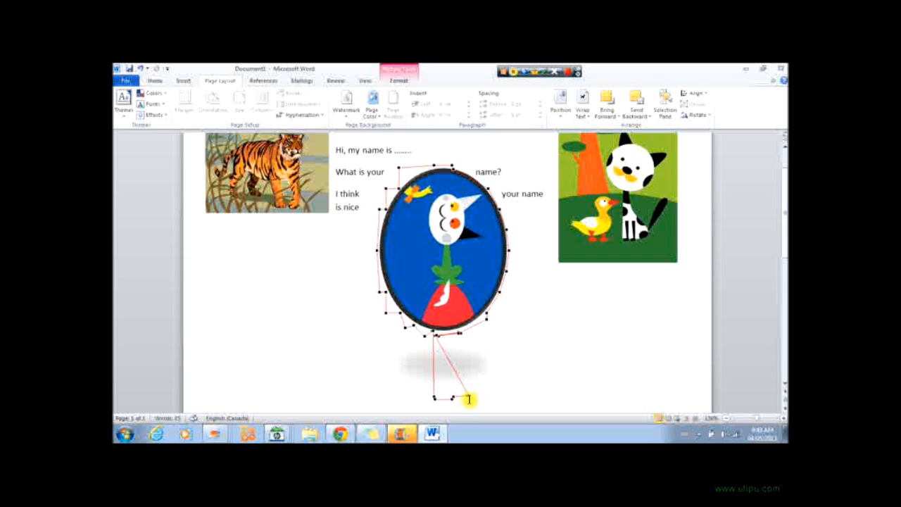
mouse_move(467, 393)
left_mouse_down()
mouse_move(449, 366)
mouse_move(458, 328)
mouse_move(468, 397)
left_mouse_up()
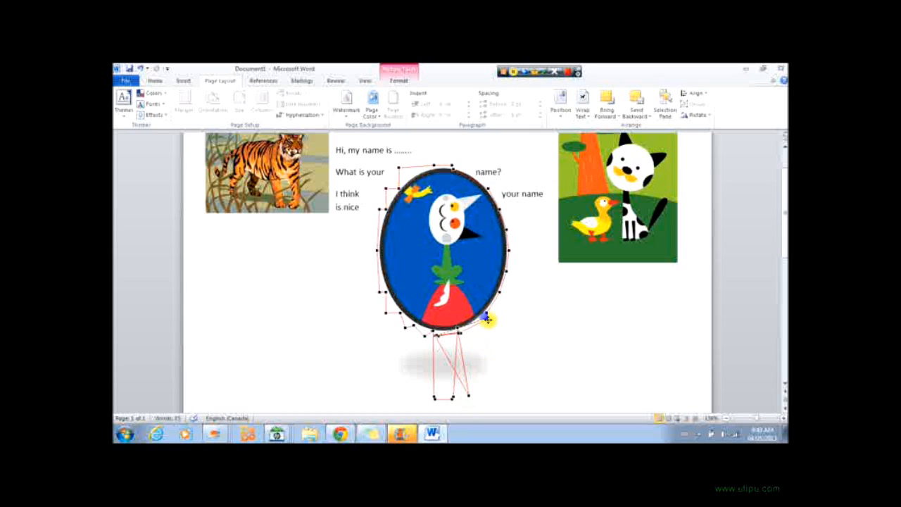
left_click_drag(468, 395, 453, 334)
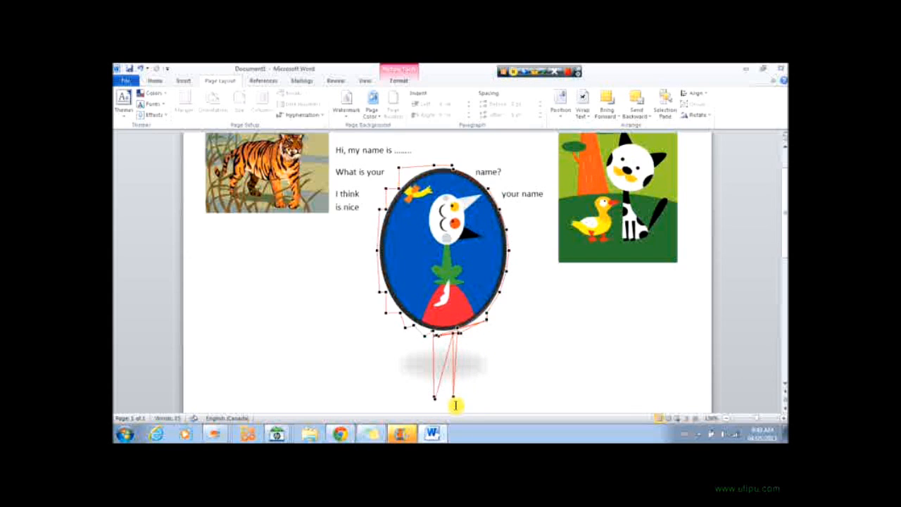
left_click(438, 339, "ctrl")
mouse_move(435, 399)
left_mouse_down()
mouse_move(423, 331)
mouse_move(437, 399)
left_mouse_up()
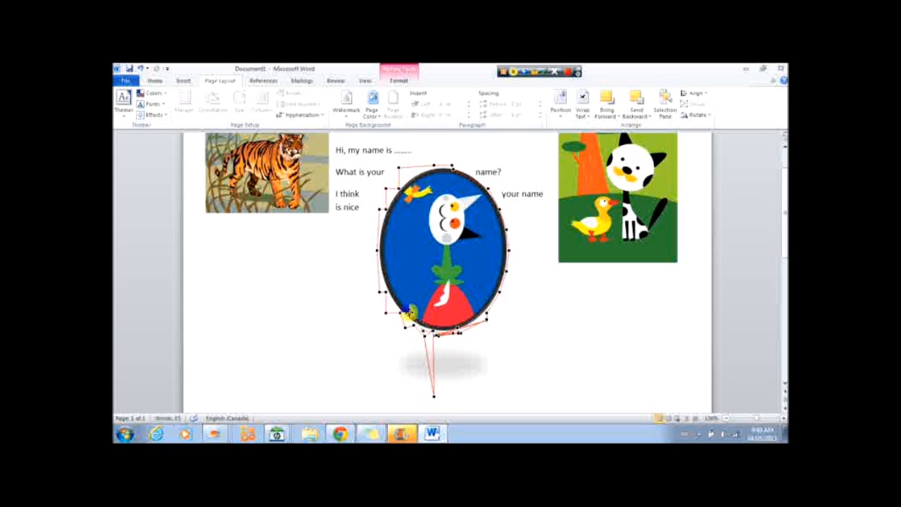
left_click_drag(397, 318, 396, 316)
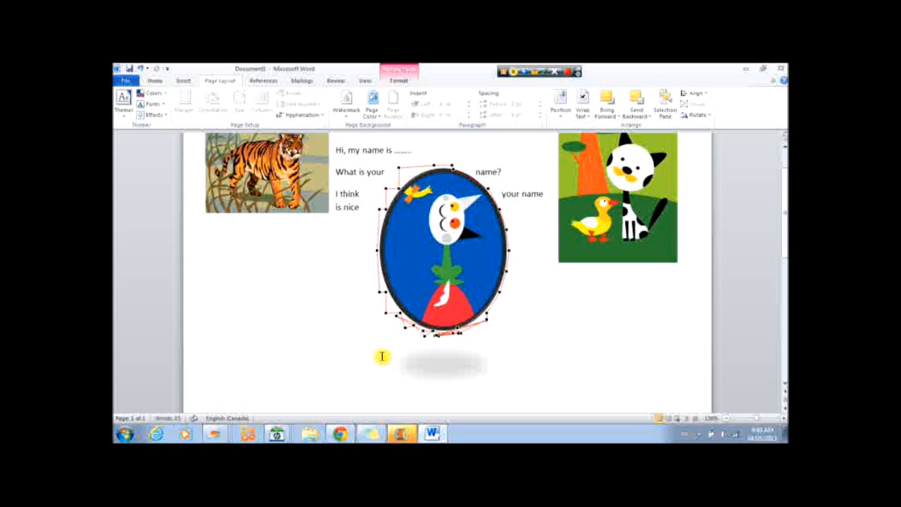
Adjust the wrap points along the oval's left side and top so the wrap boundary follows the frame closely
left_click_drag(397, 165, 404, 169)
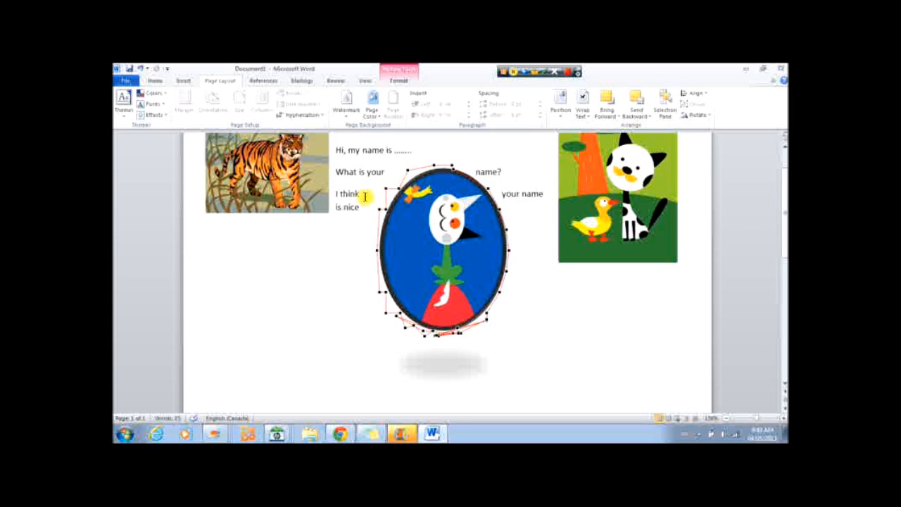
left_click_drag(387, 192, 370, 221)
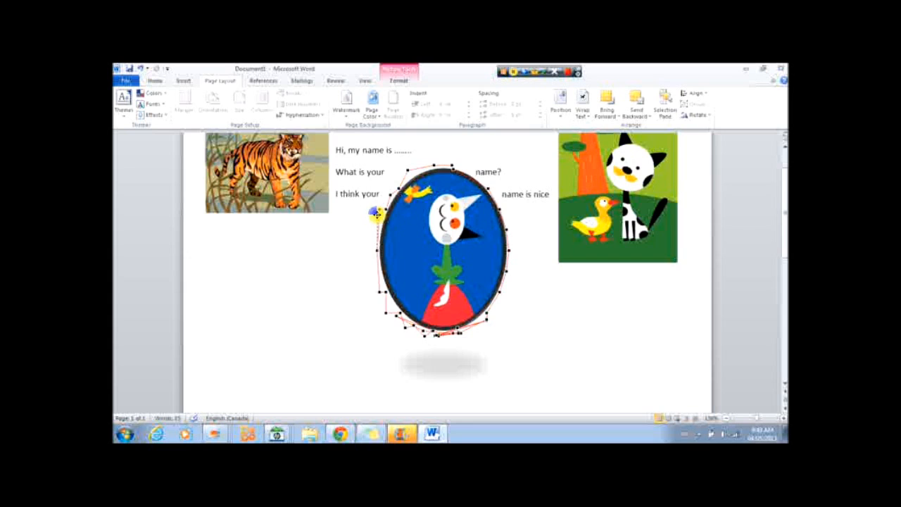
left_click_drag(377, 217, 378, 219)
left_click_drag(380, 291, 393, 313)
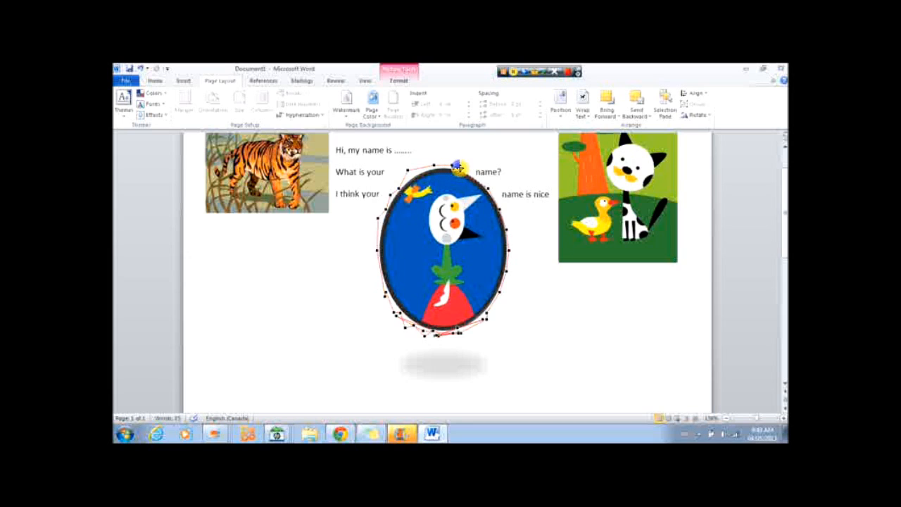
left_click_drag(461, 169, 462, 170)
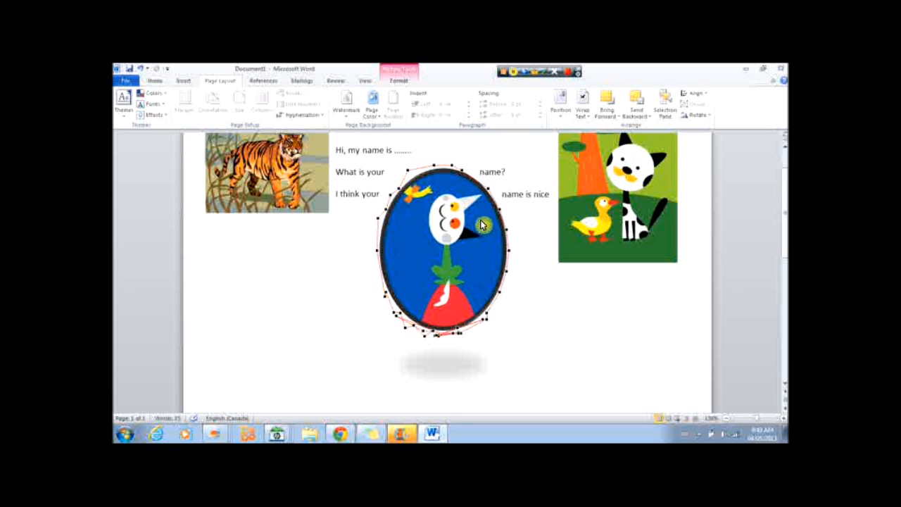
left_click_drag(408, 169, 417, 170)
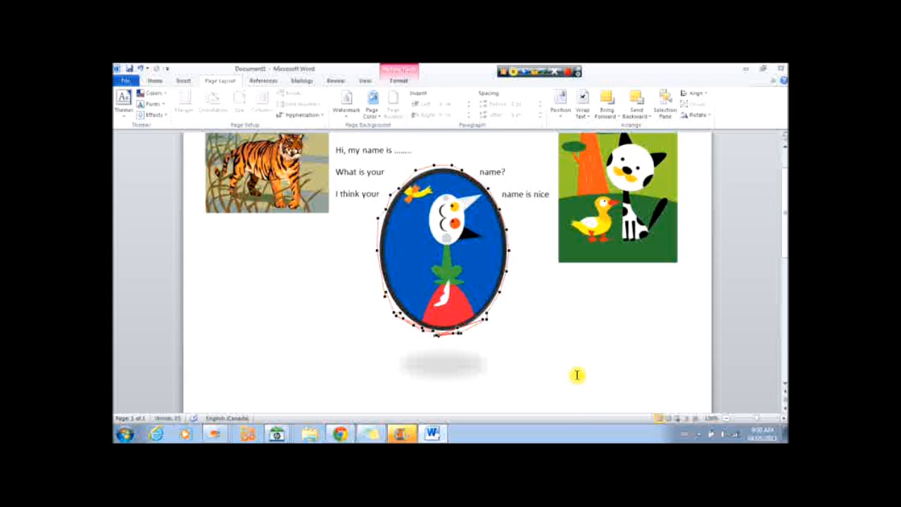
Review the oval picture's text wrapping layout settings, its position presets and the Bring Forward choices without changing anything
left_click(583, 111)
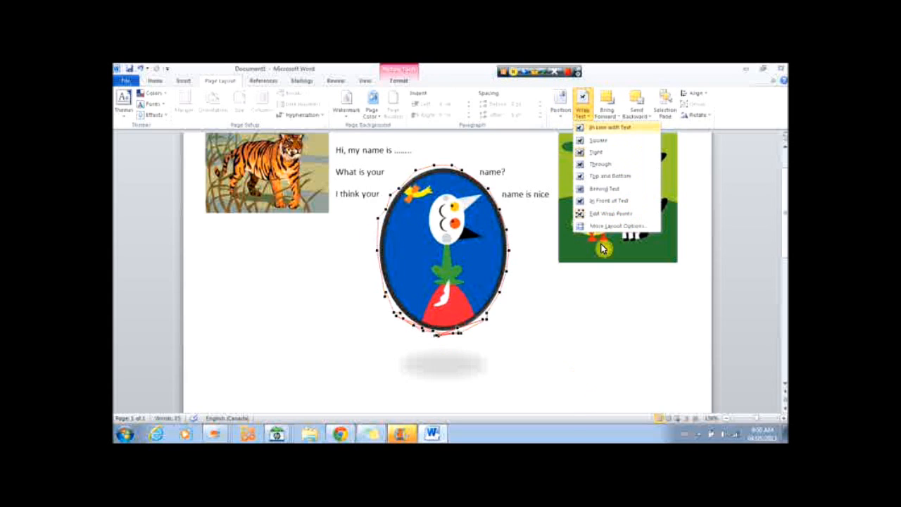
left_click(607, 226)
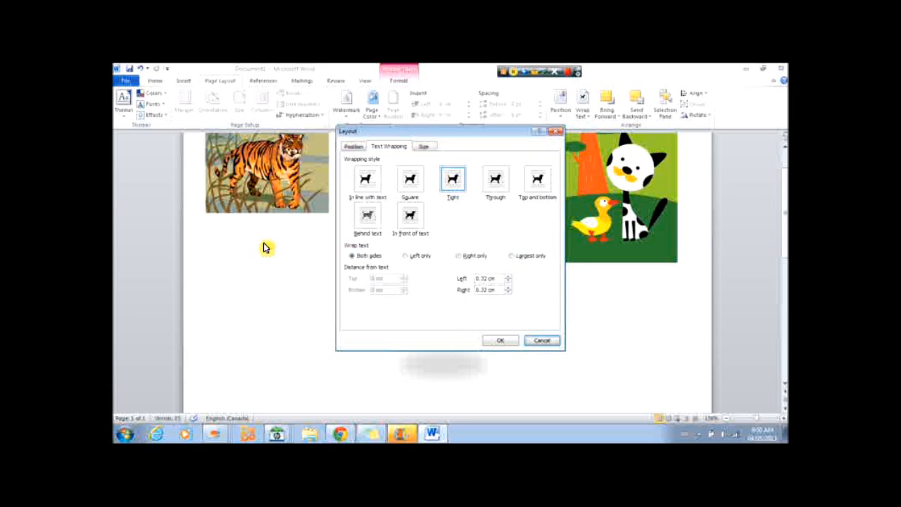
left_click(556, 131)
left_click(562, 117)
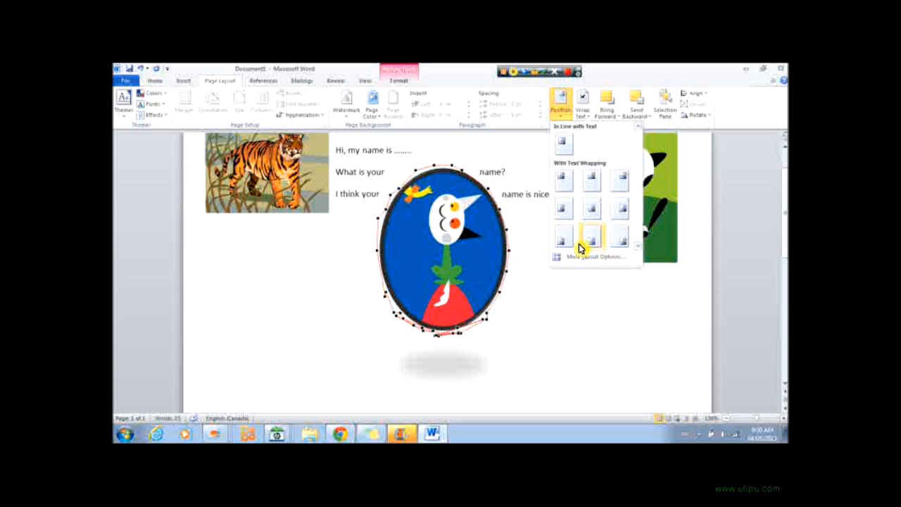
left_click(606, 293)
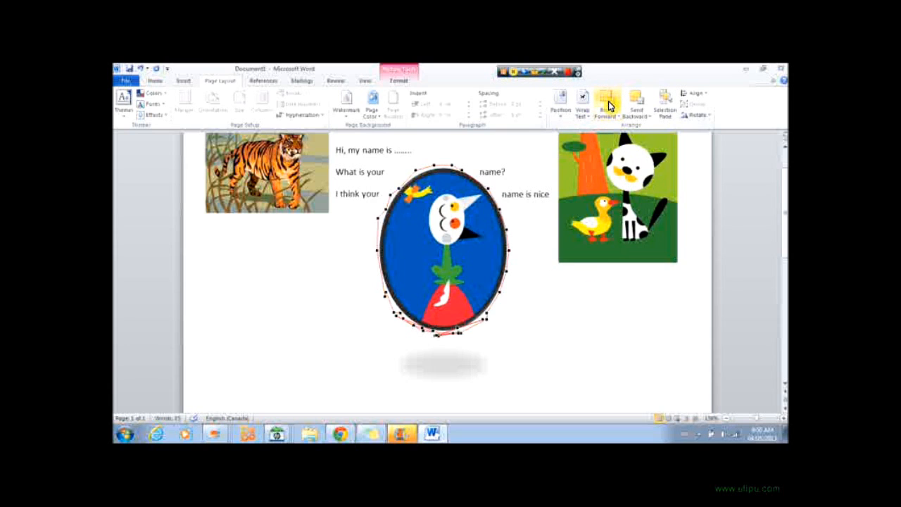
left_click(611, 118)
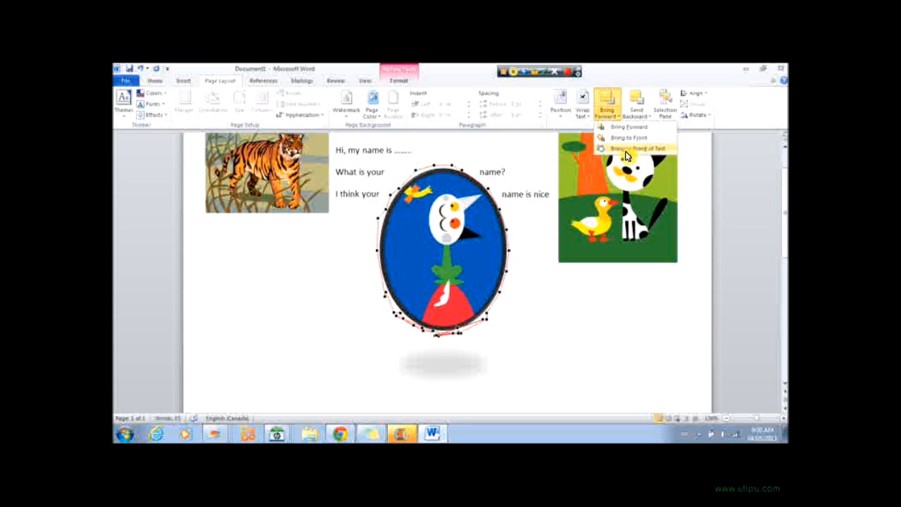
left_click(733, 203)
Move the oval picture over the cat picture and try Send Backward and Bring Forward on it
mouse_move(491, 268)
left_mouse_down()
mouse_move(542, 247)
mouse_move(644, 233)
mouse_move(637, 243)
left_mouse_up()
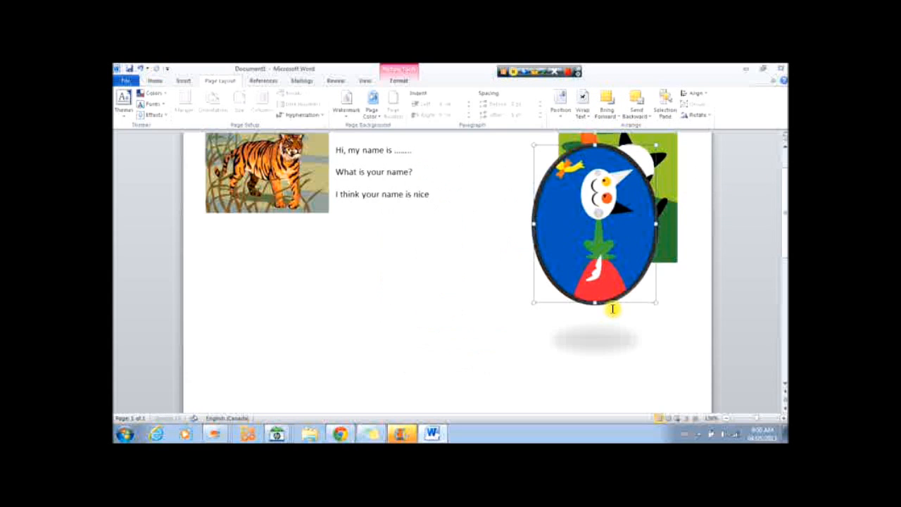
left_click(607, 356)
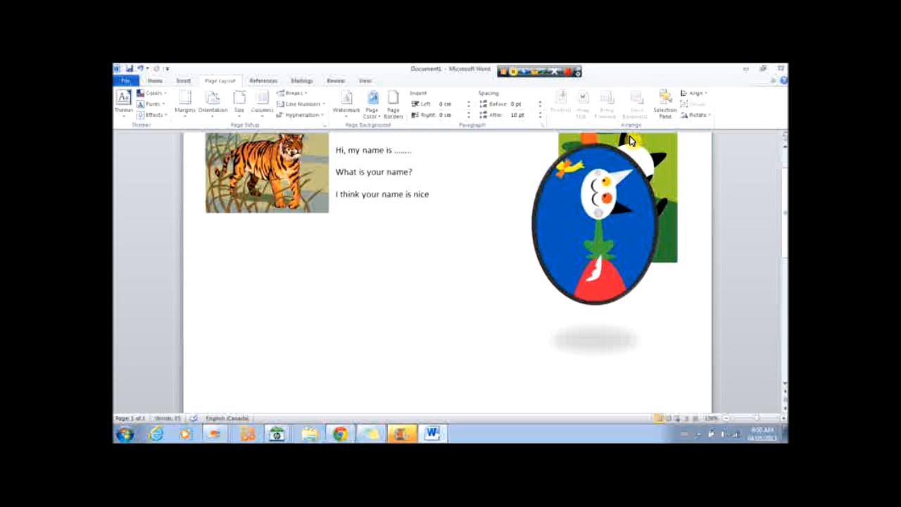
left_click(612, 238)
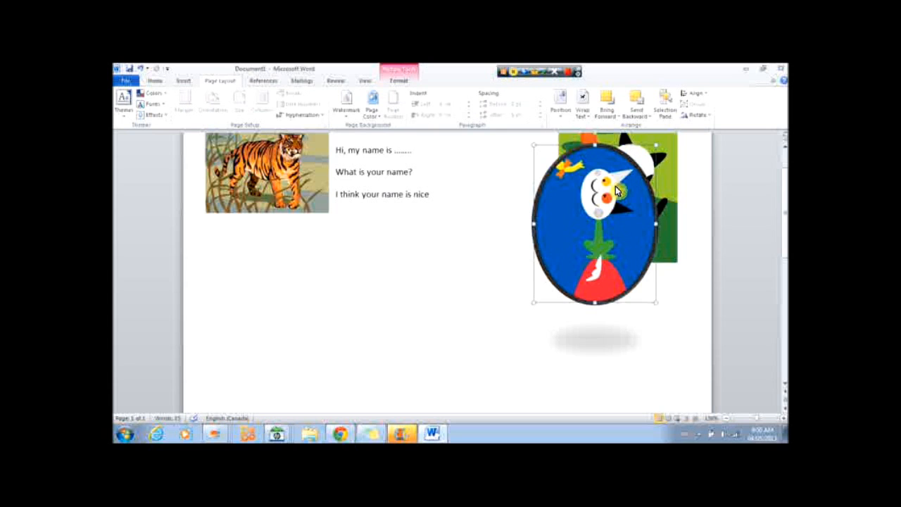
left_click(640, 98)
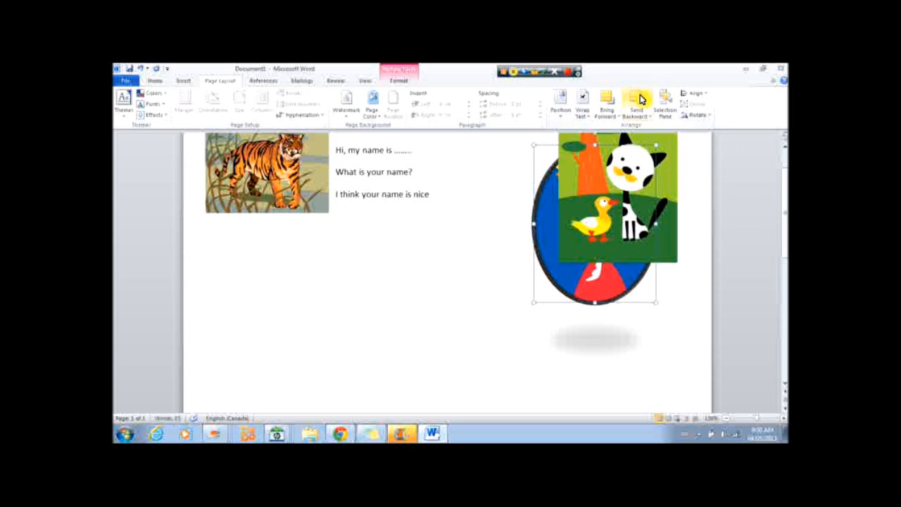
left_click(606, 98)
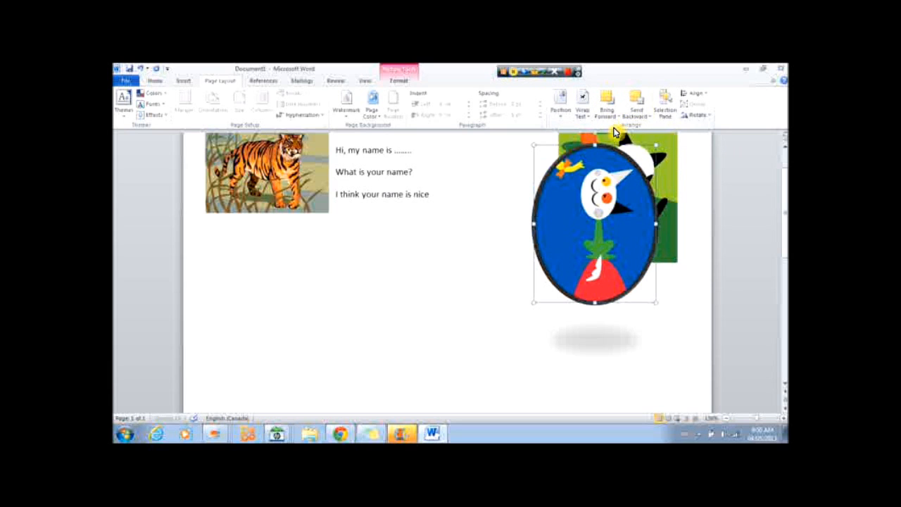
left_click(647, 117)
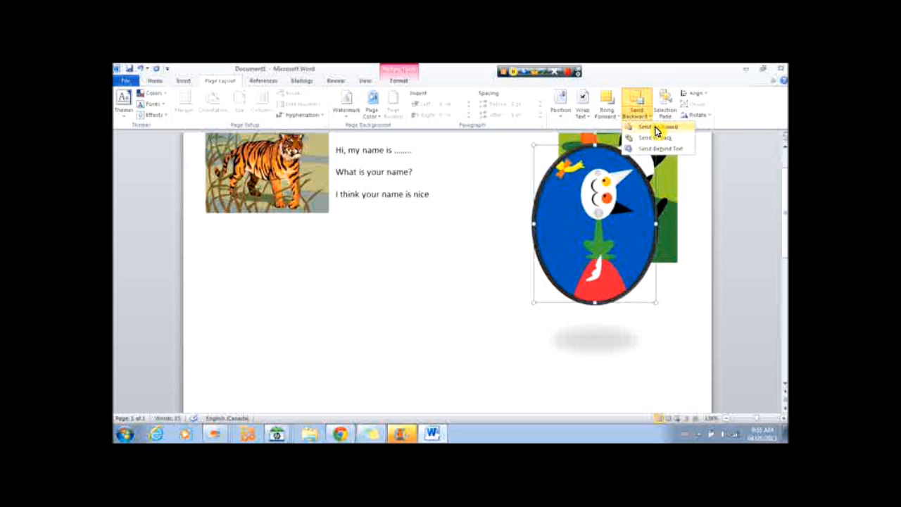
left_click(655, 128)
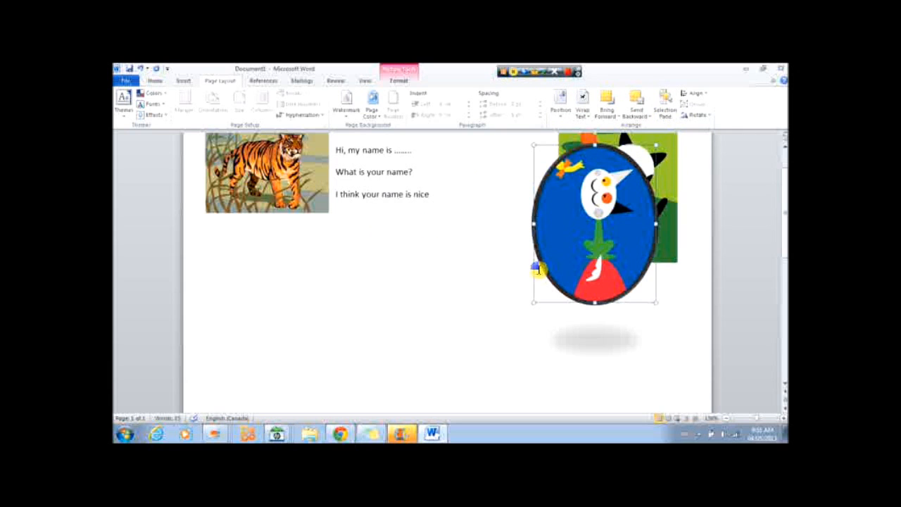
Move the tiger picture onto the overlapping oval and cat pictures
double_click(310, 198)
left_click_drag(271, 162, 594, 213)
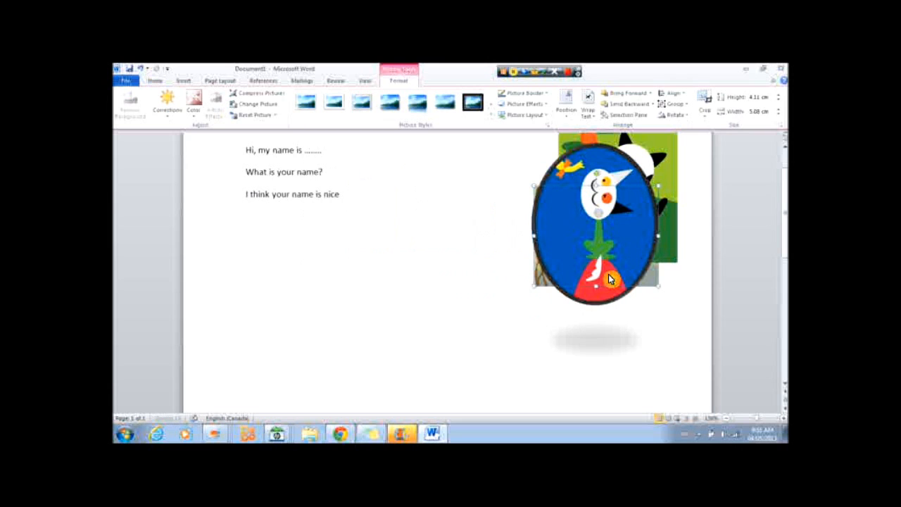
left_click(641, 310)
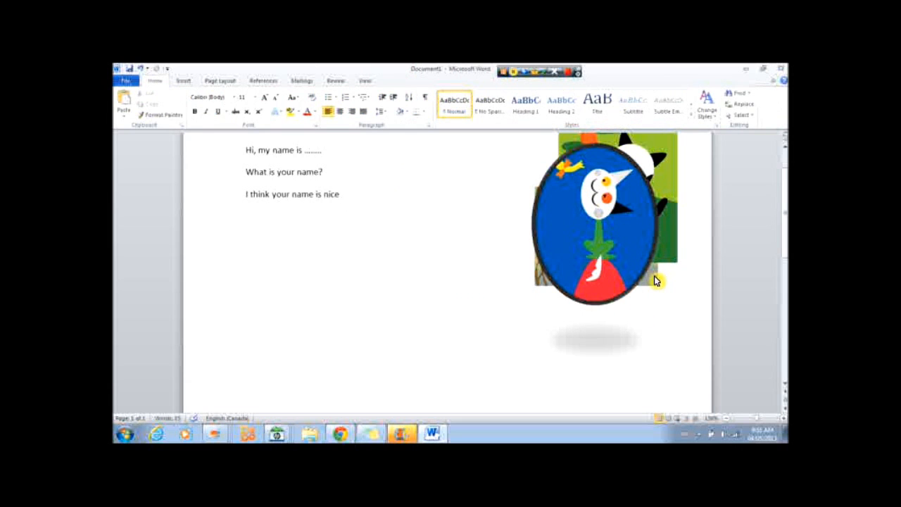
Bring the tiger picture forward one level, and follow with Bring to Front to place it above the other pictures
left_click(654, 281)
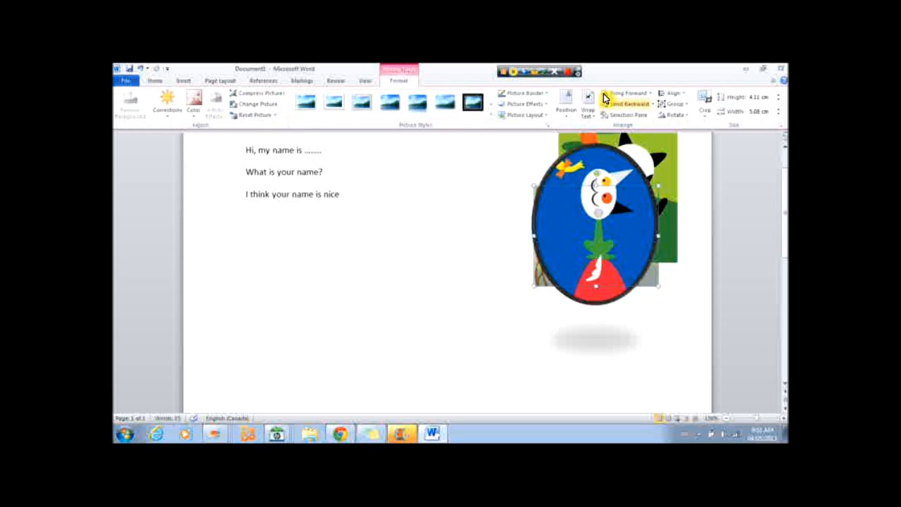
left_click(223, 81)
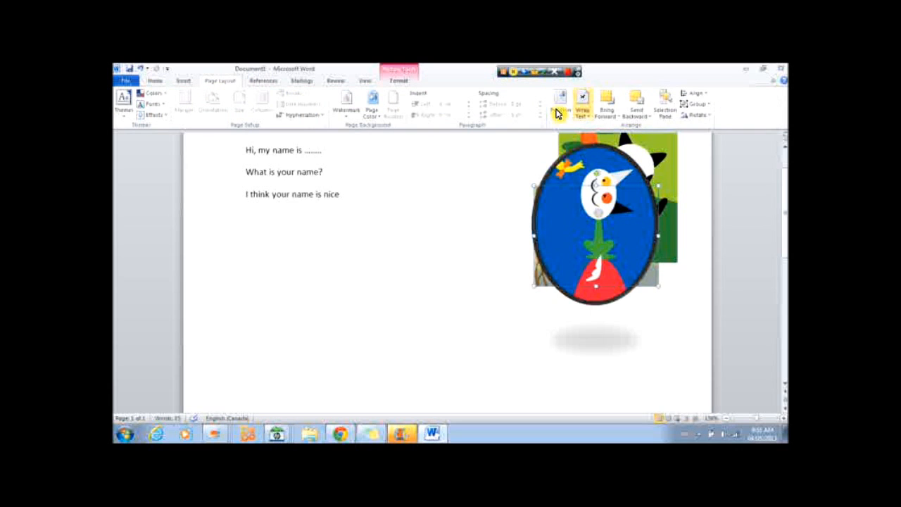
left_click(637, 114)
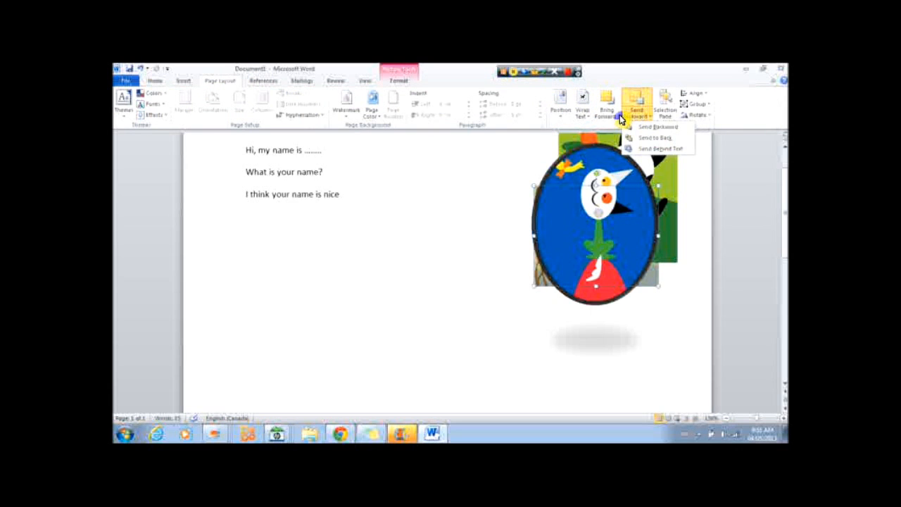
left_click(617, 116)
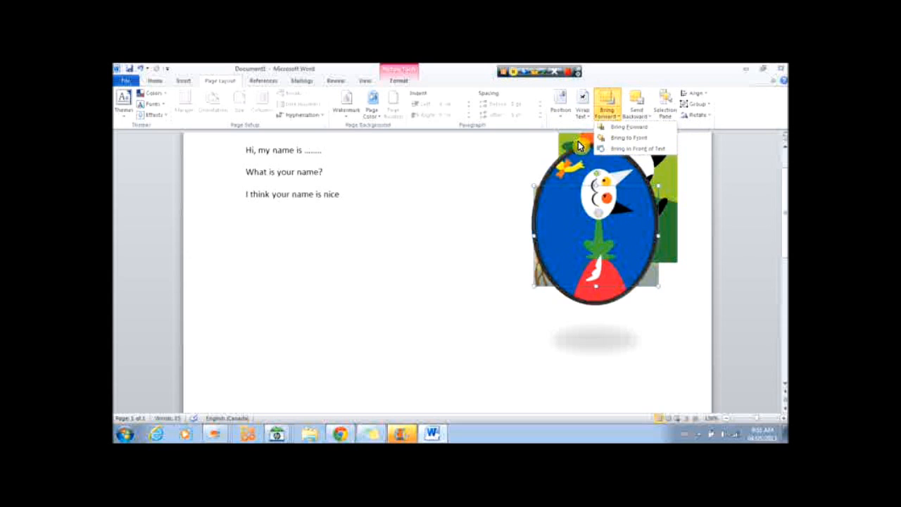
left_click(620, 129)
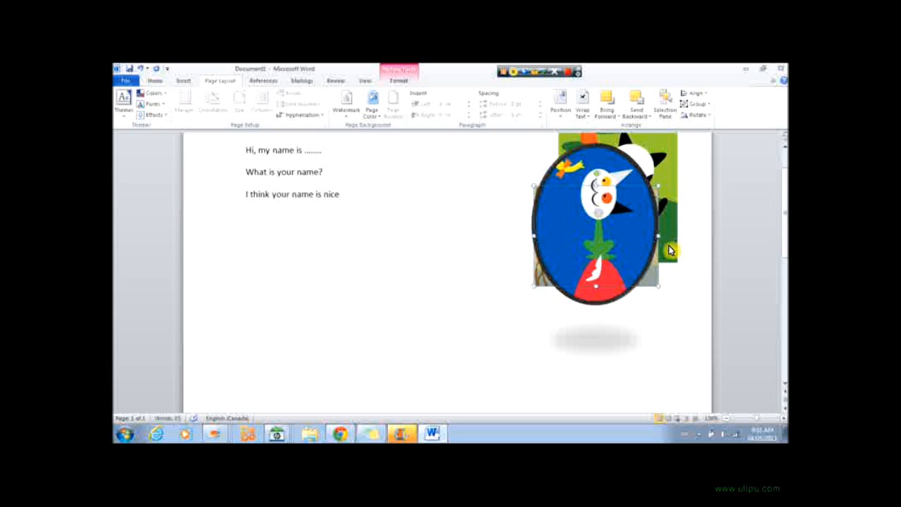
left_click(611, 120)
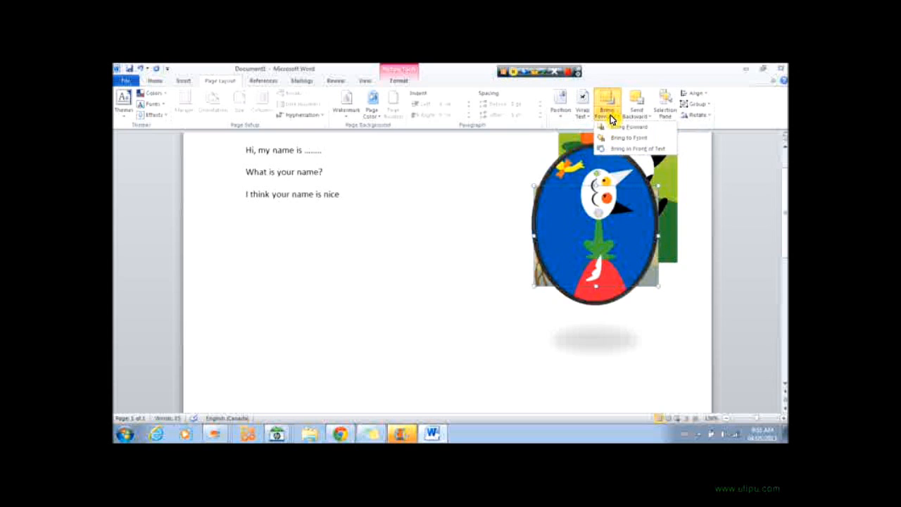
left_click(624, 139)
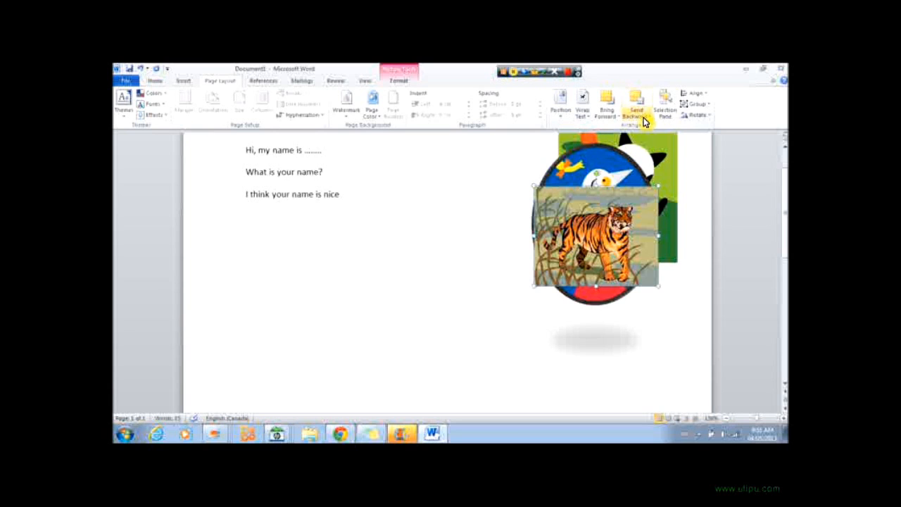
Show the Selection Pane and move the tiger, oval and cat pictures down and to the left into a looser overlapping cluster
left_click(667, 112)
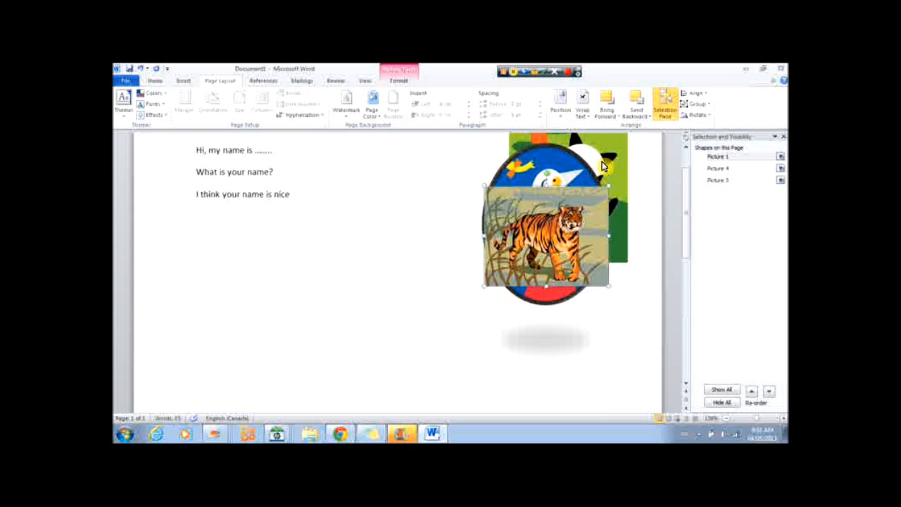
left_click_drag(566, 232, 427, 298)
left_click_drag(573, 210, 489, 299)
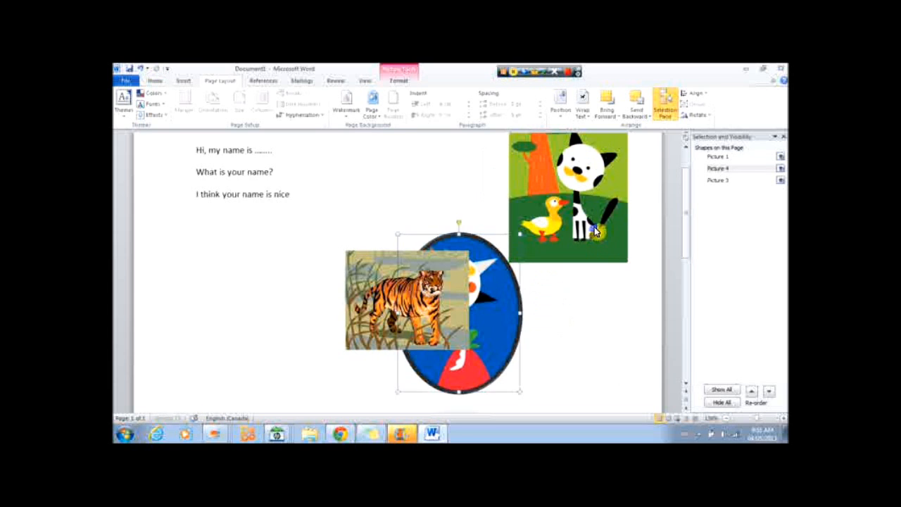
left_click_drag(595, 226, 527, 286)
Select Picture 1, Picture 4 and Picture 3 one by one from the list of shapes on the page
left_click(721, 158)
left_click(716, 170)
left_click(717, 180)
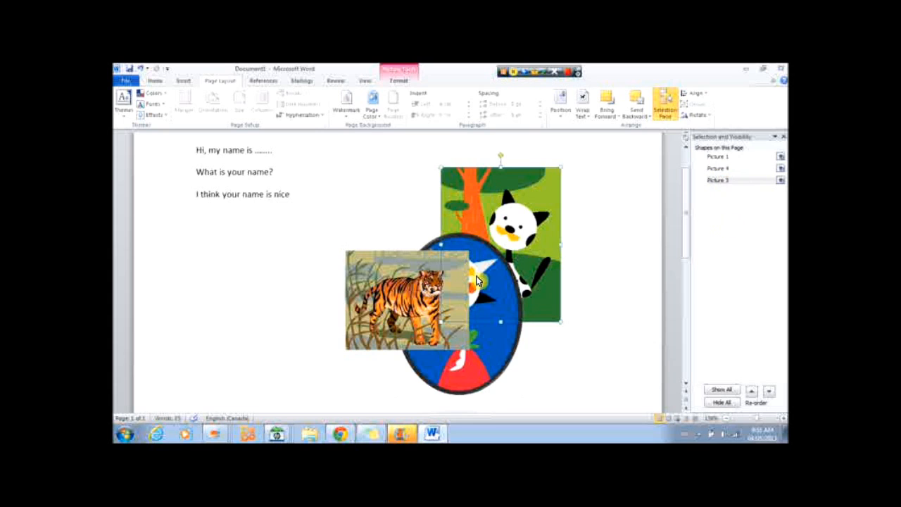
Align the cat picture to the center and middle of the page margins and check its placement on the page
left_click(702, 96)
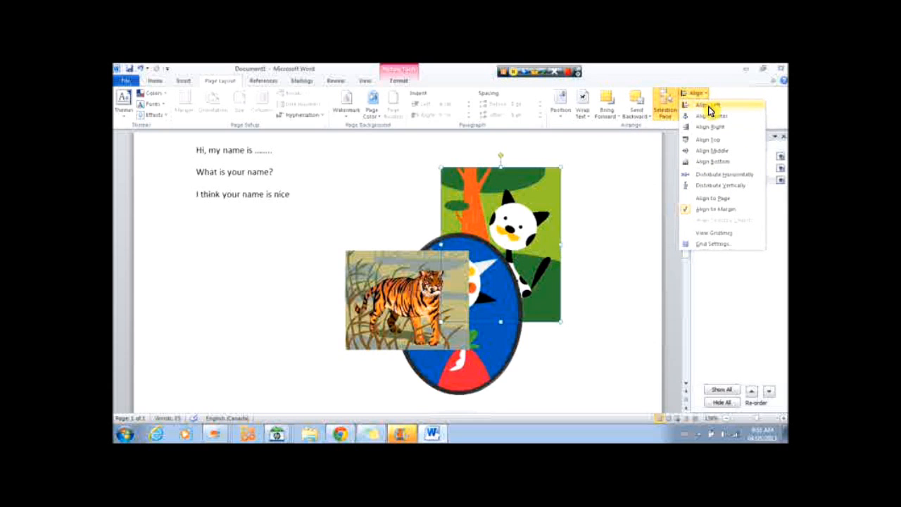
left_click(710, 115)
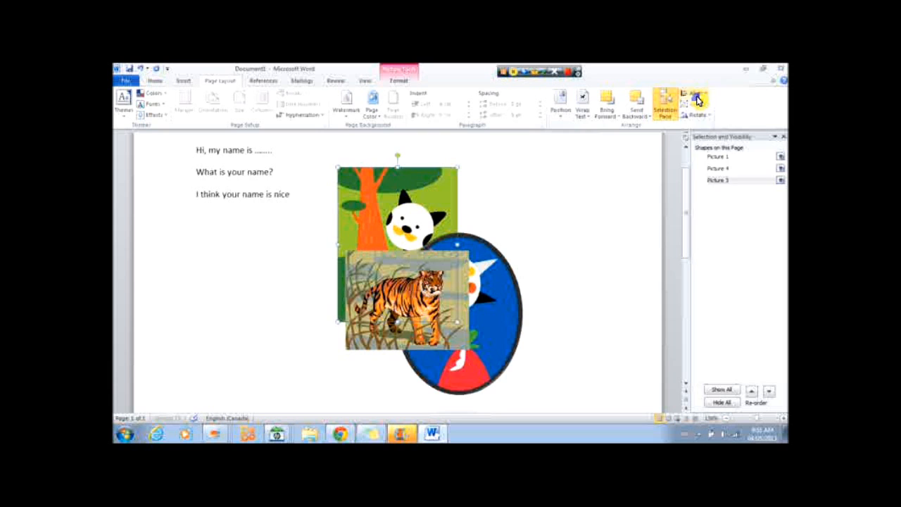
left_click(697, 98)
left_click(714, 153)
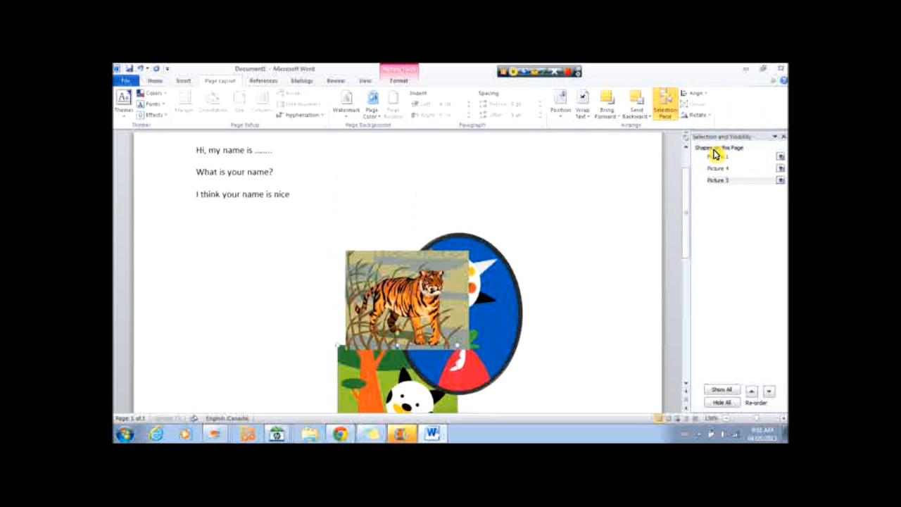
scroll(666, 201, "down", 3)
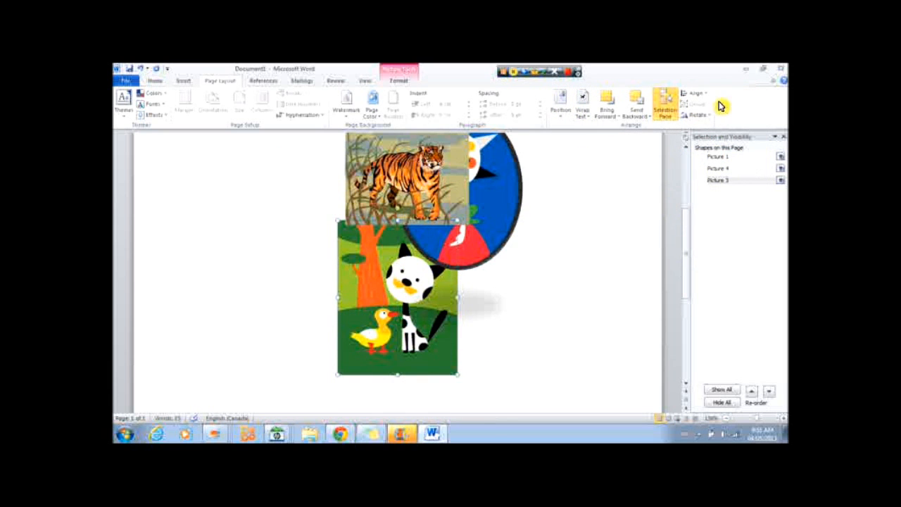
scroll(284, 199, "up", 2)
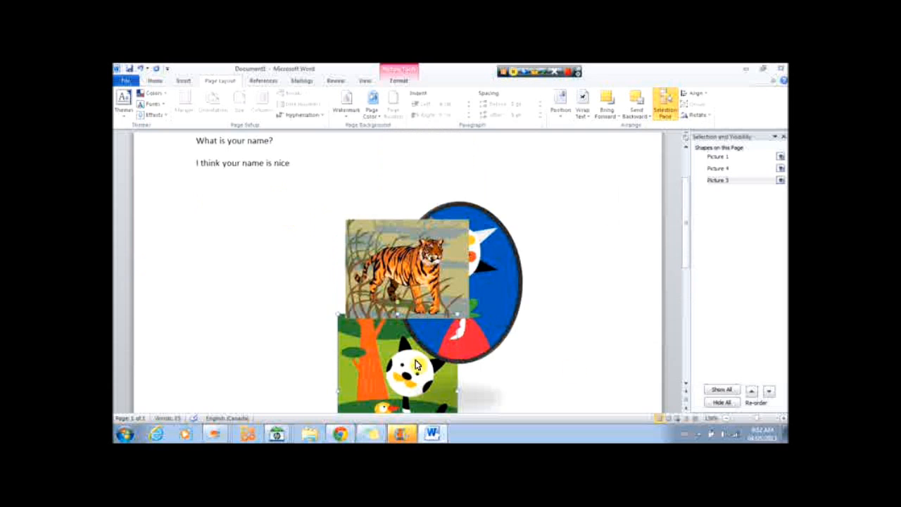
left_click(479, 310)
left_click(376, 199)
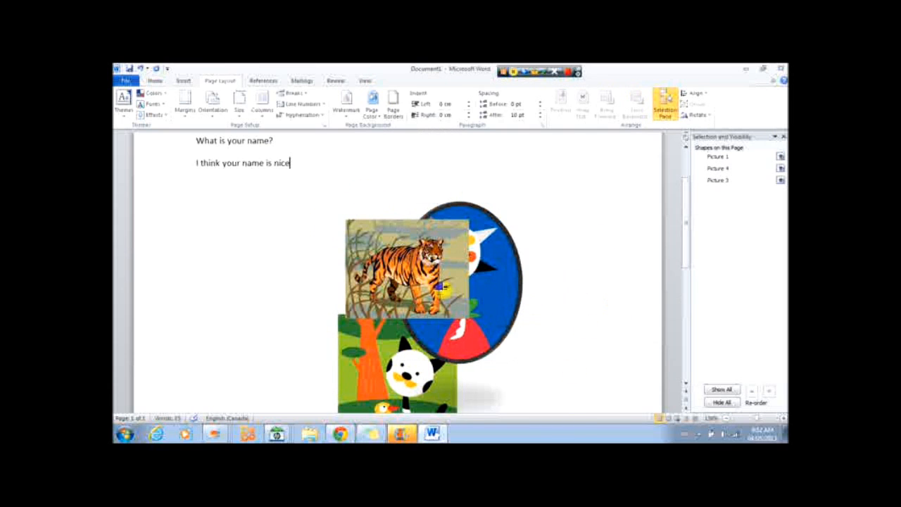
scroll(533, 383, "down", 3)
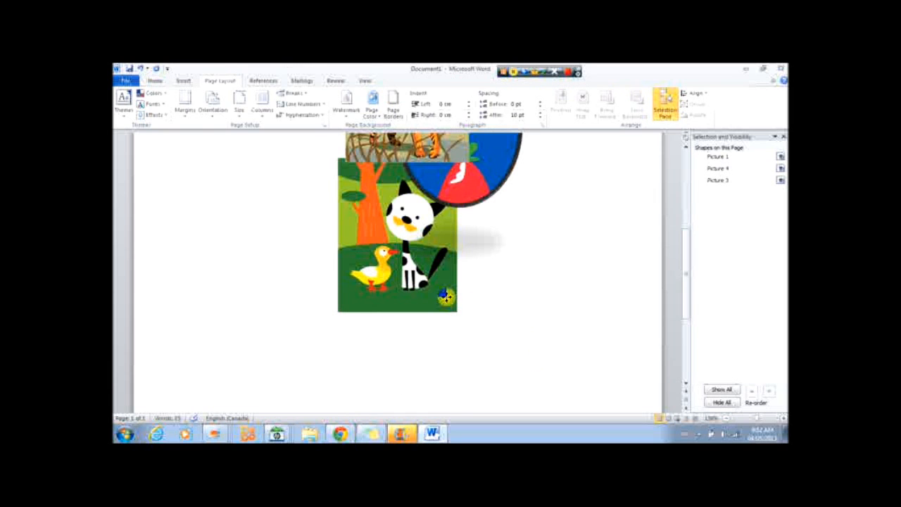
Use Select Objects to select the cat, tiger and oval pictures together
left_click(446, 298)
scroll(493, 312, "up", 3)
left_click(182, 81)
left_click(158, 82)
left_click(739, 115)
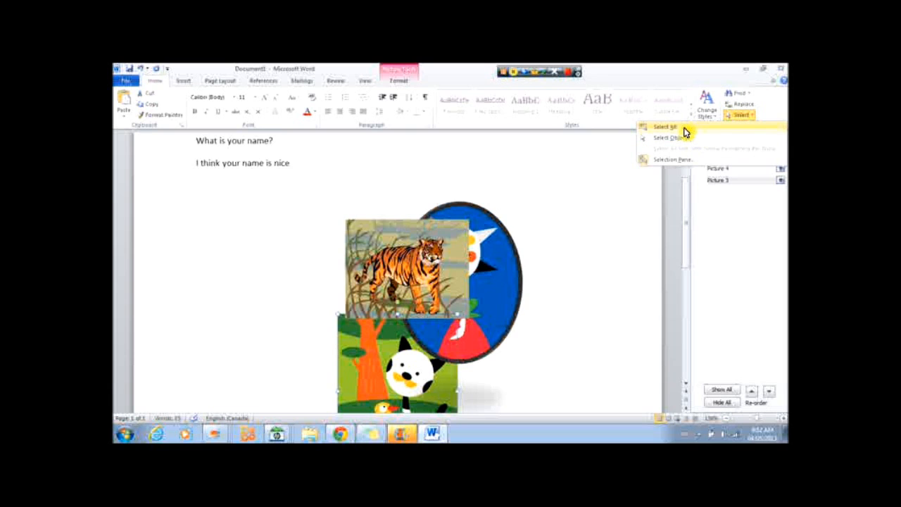
left_click(680, 138)
left_click(504, 285)
left_click(365, 367)
left_click(417, 274)
left_click(491, 271, "shift")
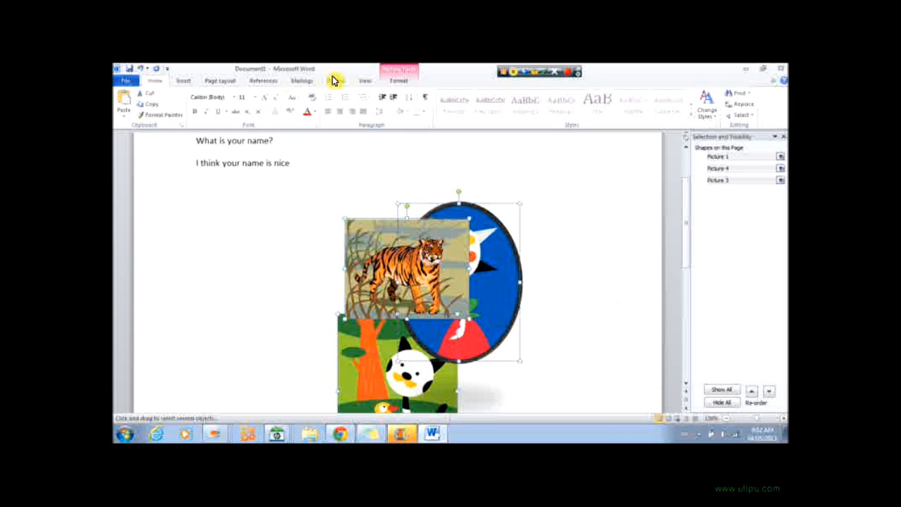
Group the three selected pictures and move the group slightly up and to the left, closer to the text
left_click(232, 81)
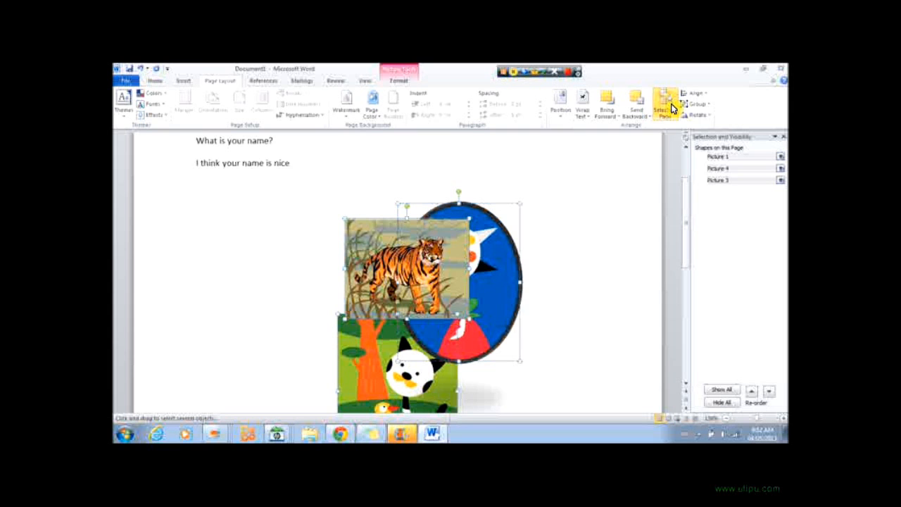
left_click(699, 107)
left_click(702, 117)
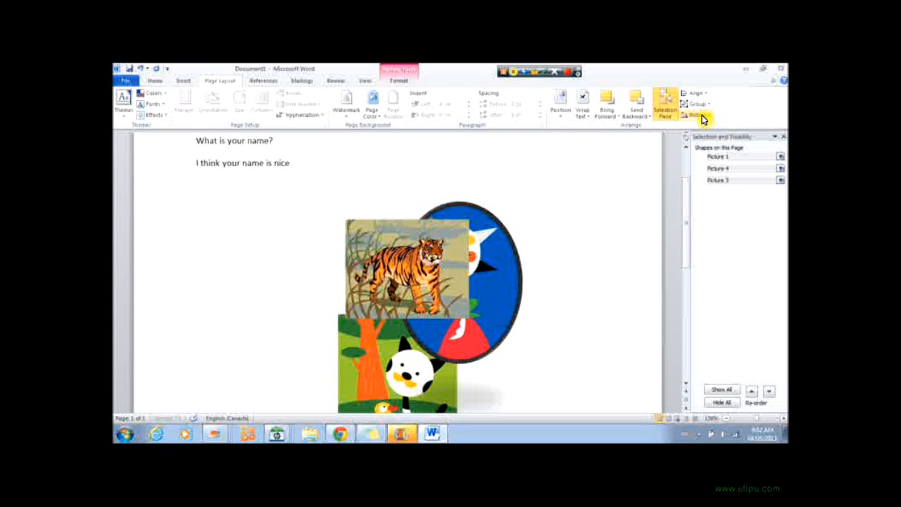
left_click_drag(512, 295, 431, 310)
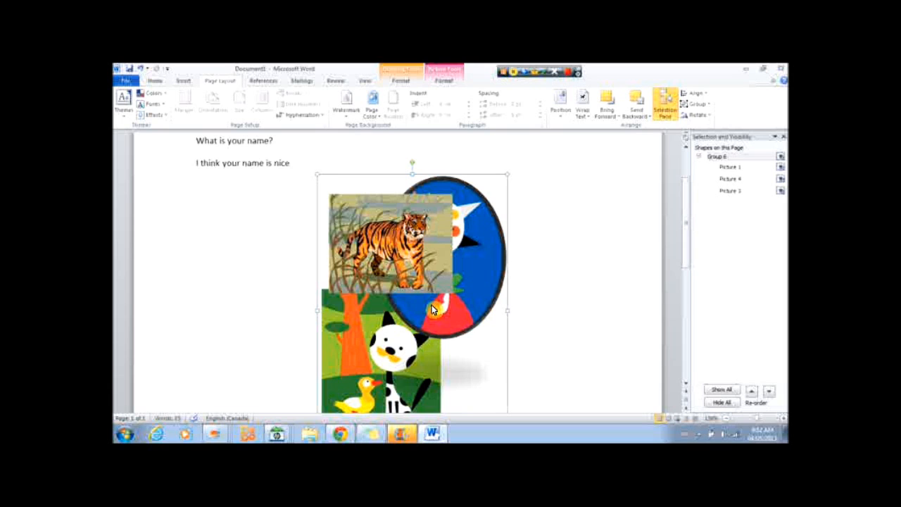
Look over the rotate and flip options for the group, deselect it and close the Selection Pane
left_click(695, 116)
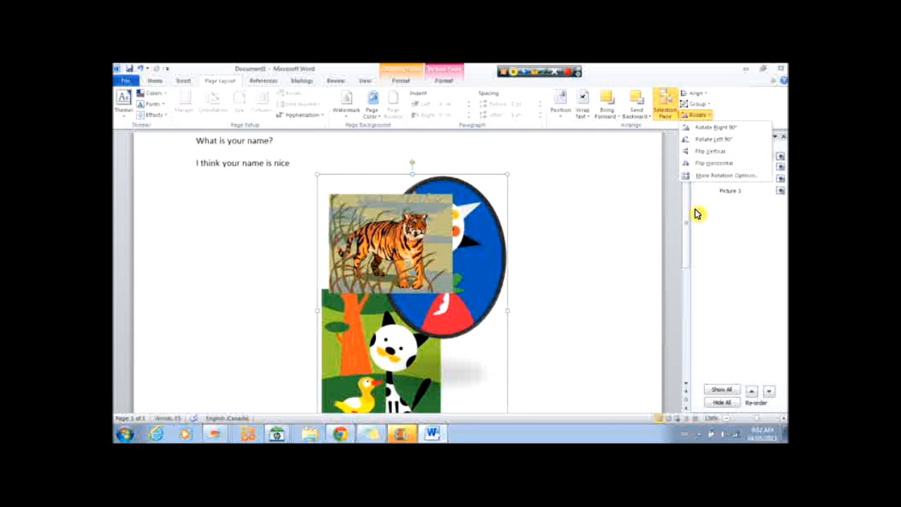
left_click(642, 207)
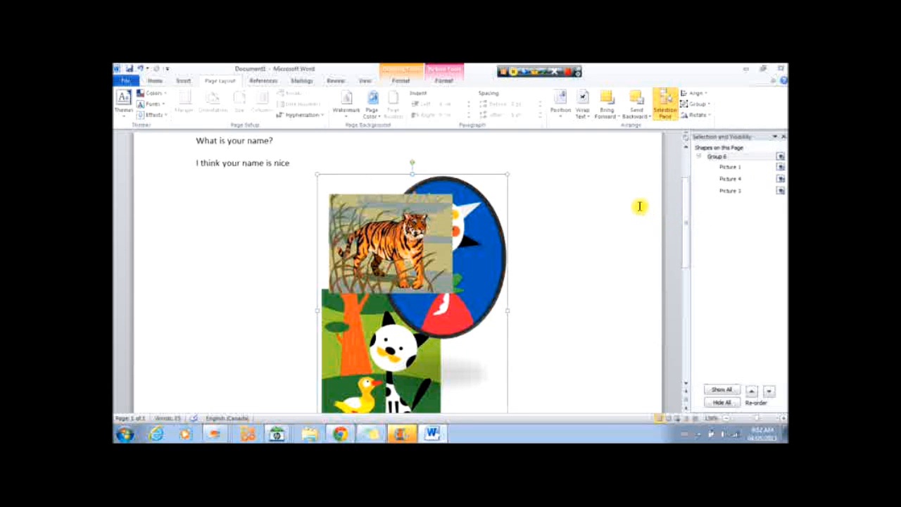
left_click(638, 206)
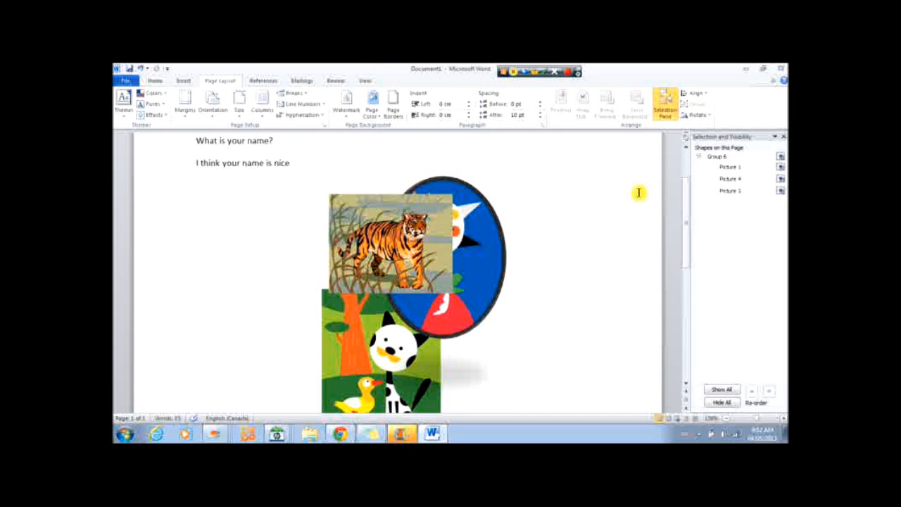
left_click(783, 137)
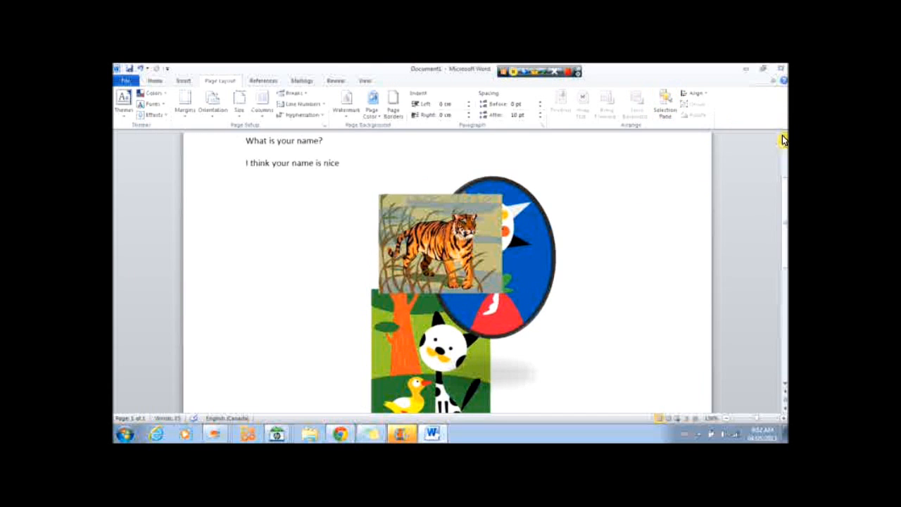